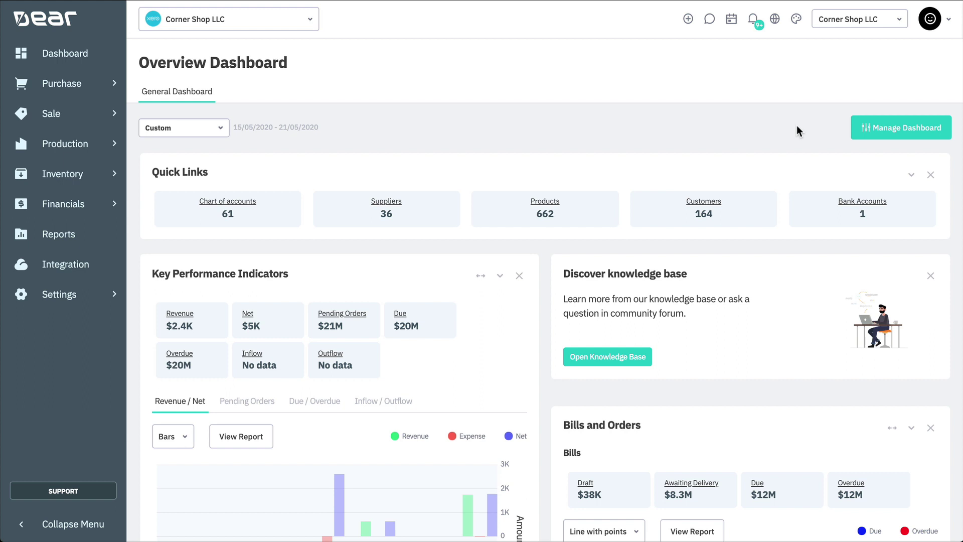
# Browse the Chart Of Accounts list under Reference Books in DEAR Inventory
pyautogui.moveTo(80, 302)
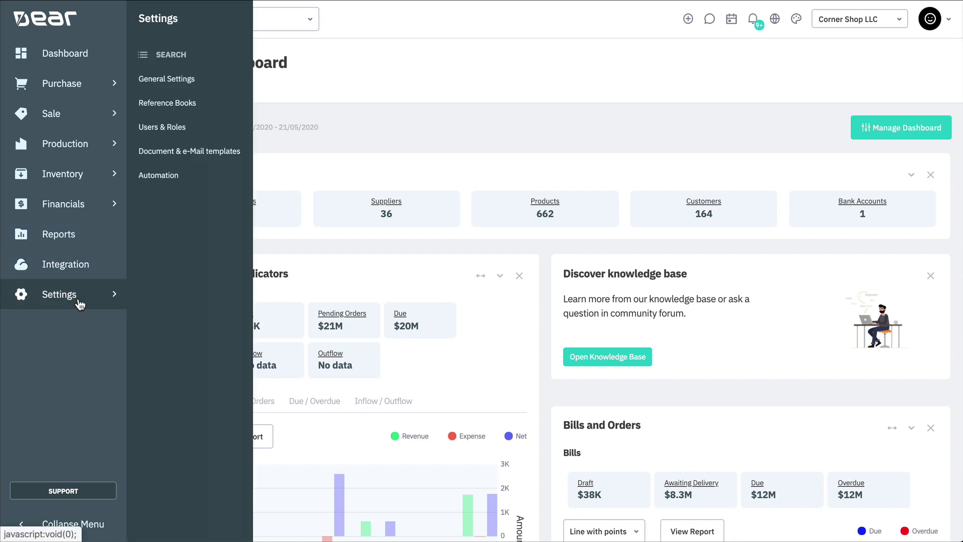
pyautogui.click(218, 106)
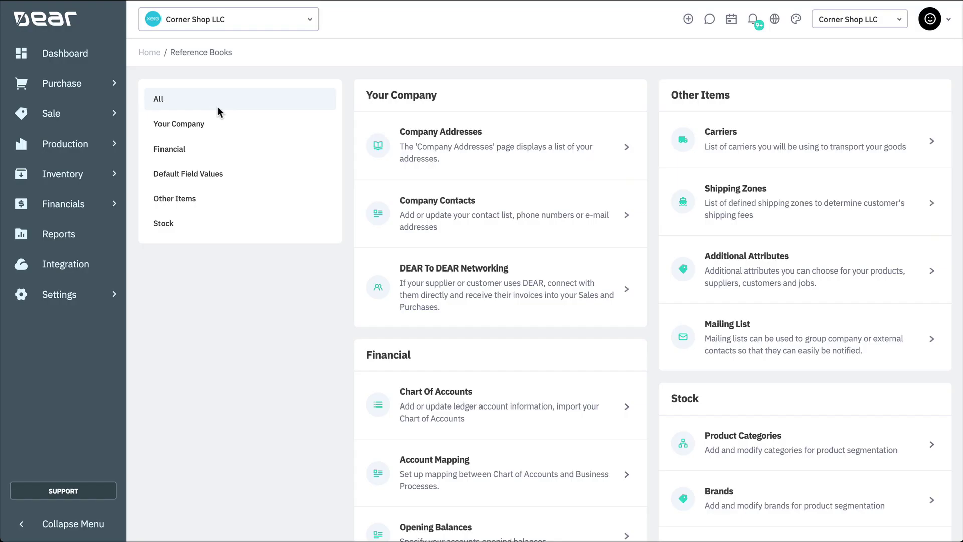
pyautogui.click(209, 153)
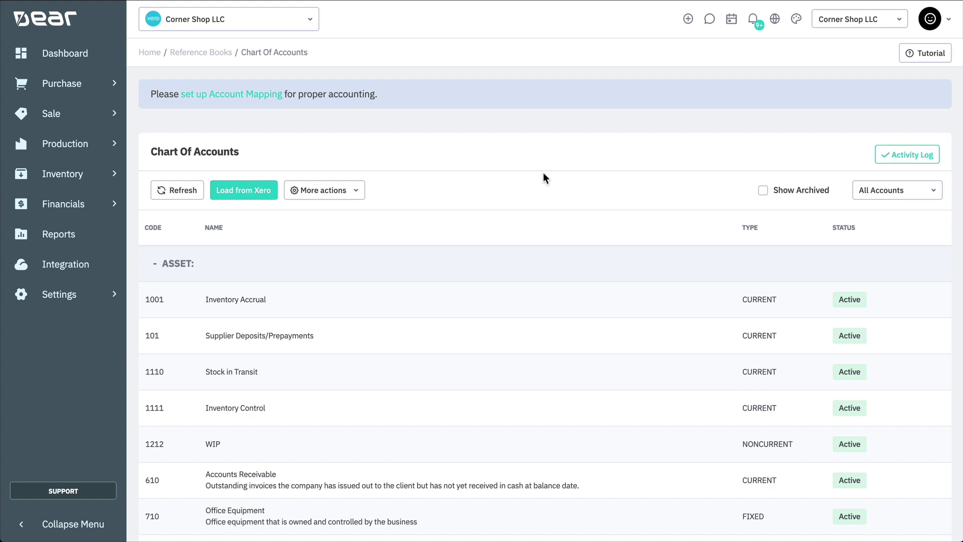
pyautogui.scroll(-4, 543, 178)
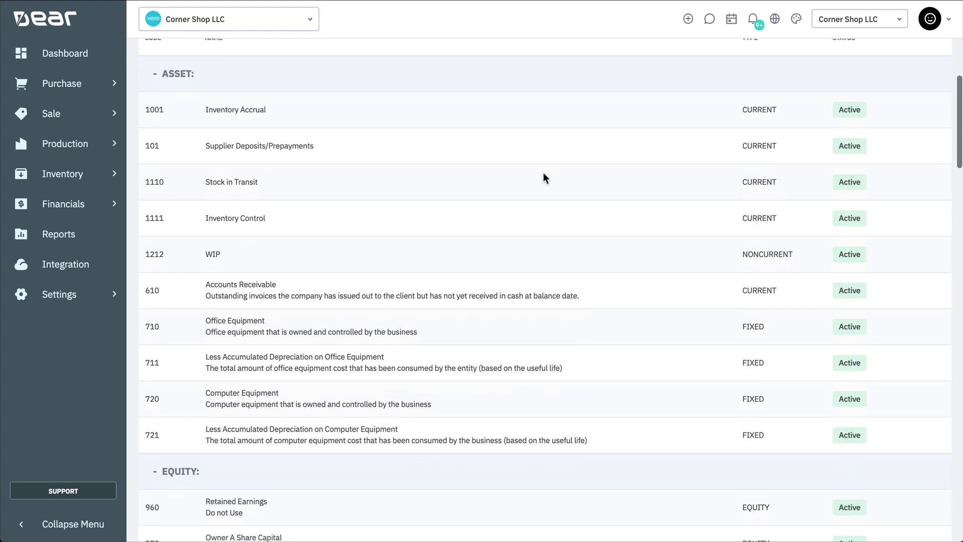
pyautogui.scroll(-1, 543, 172)
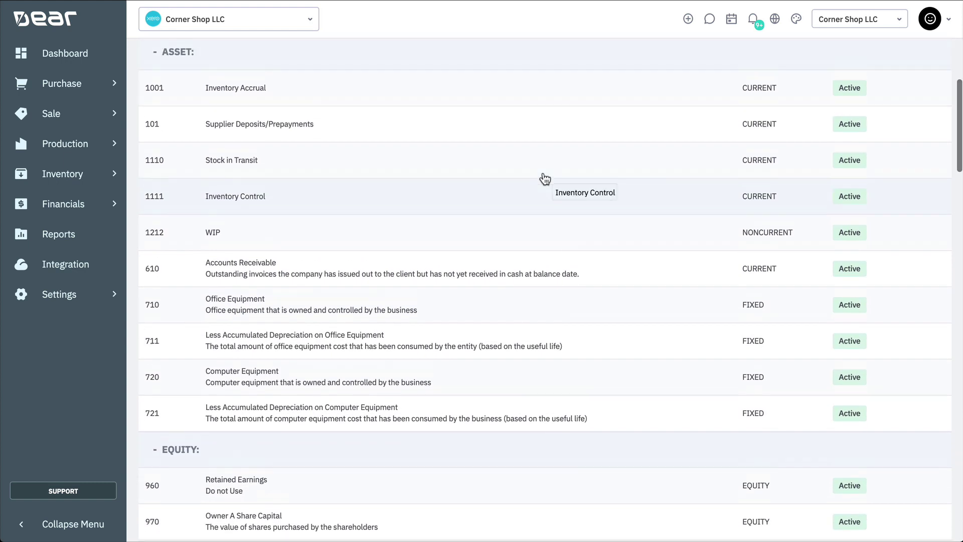
pyautogui.scroll(4, 545, 178)
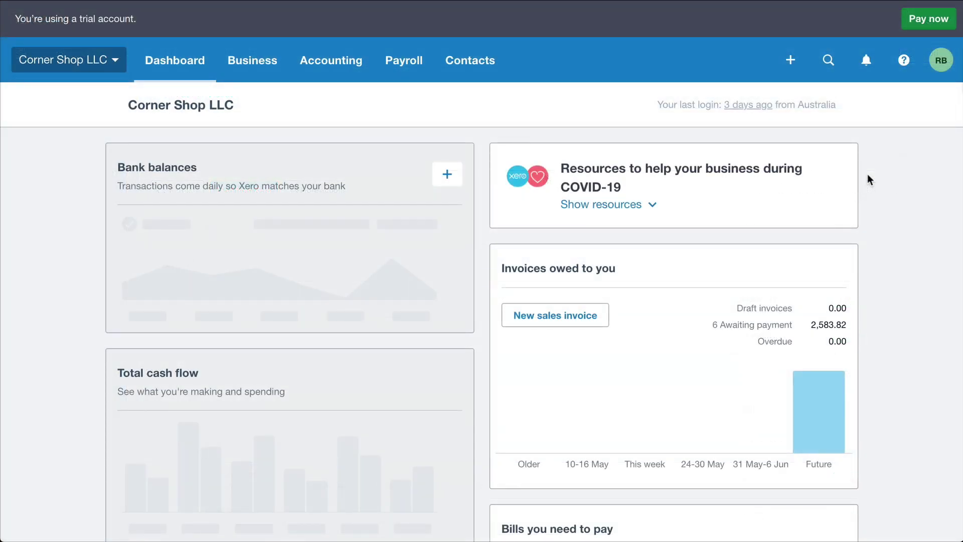
# Go to Chart of accounts from Xero's Accounting menu
pyautogui.click(336, 69)
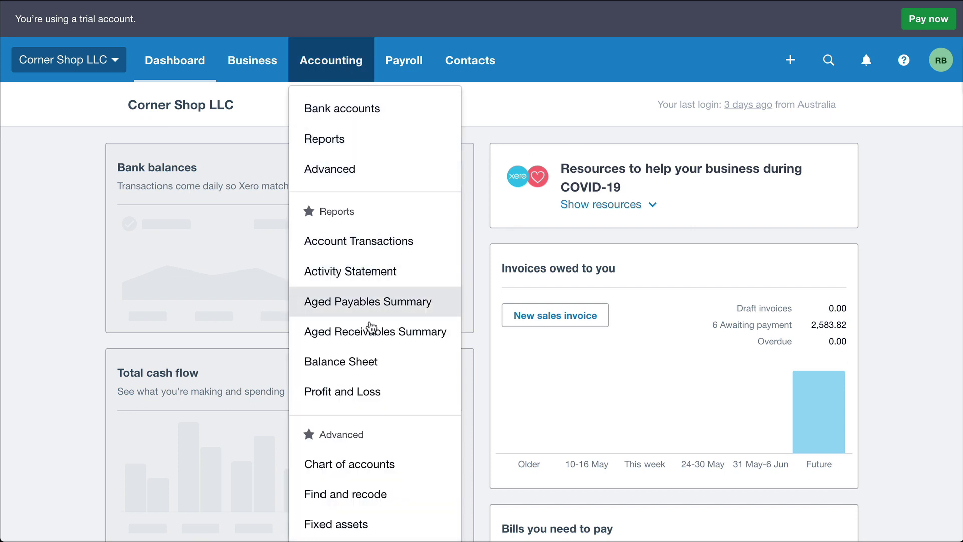
pyautogui.click(410, 467)
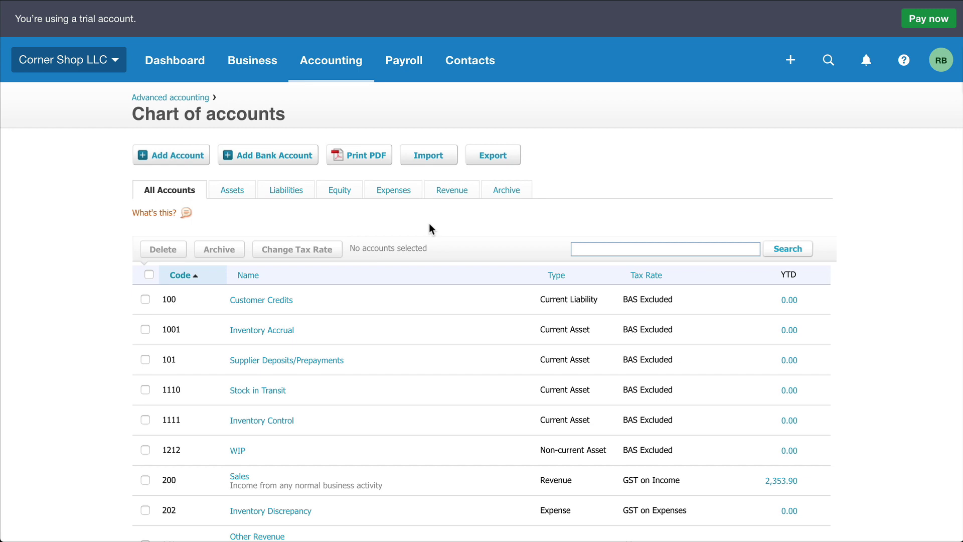
# Create Current Asset account 401 'Inventory Control' with BAS Excluded tax and save it
pyautogui.click(176, 157)
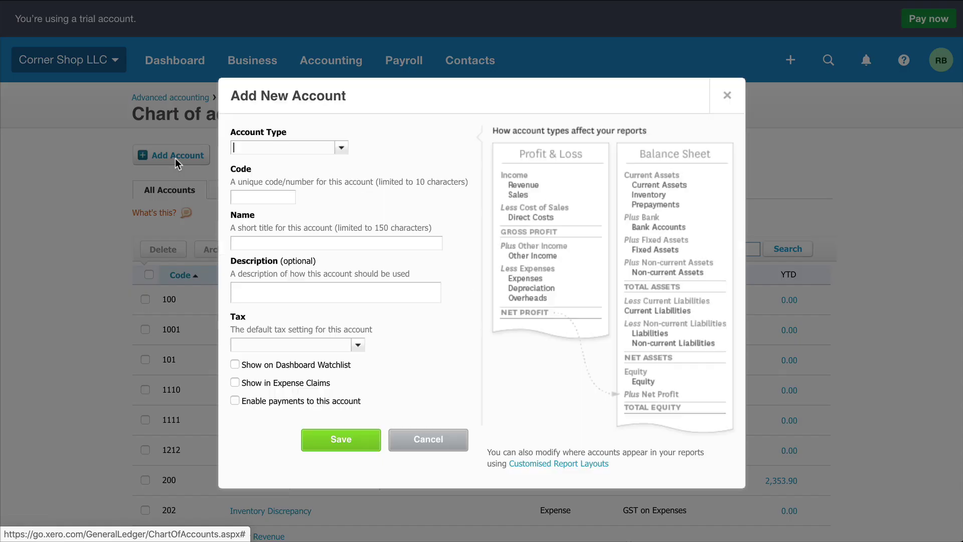
pyautogui.click(341, 149)
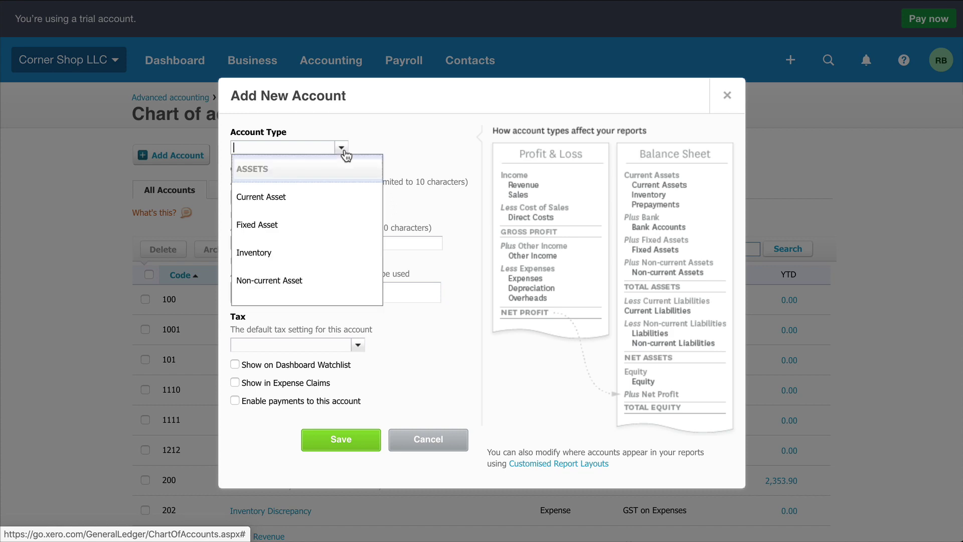
pyautogui.click(310, 201)
pyautogui.click(280, 195)
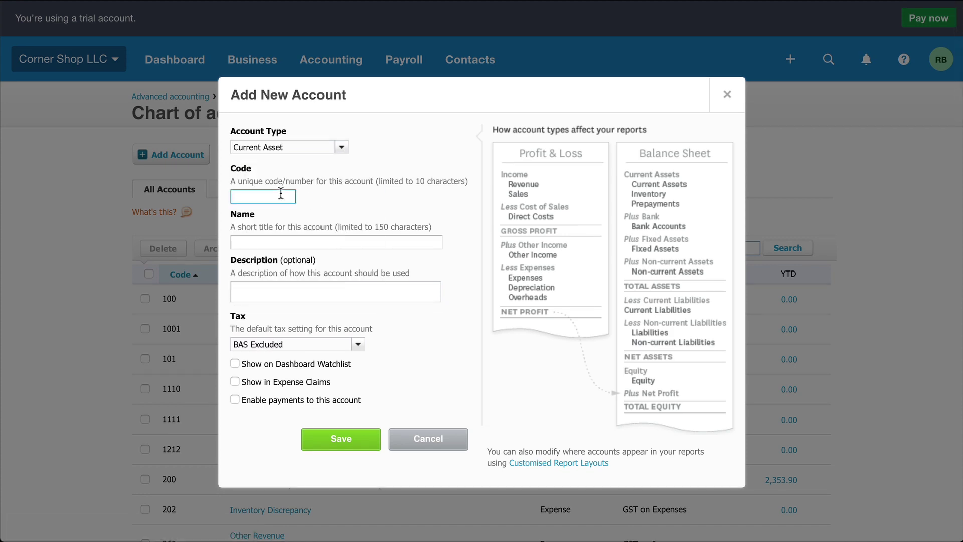
pyautogui.write('401')
pyautogui.click(258, 241)
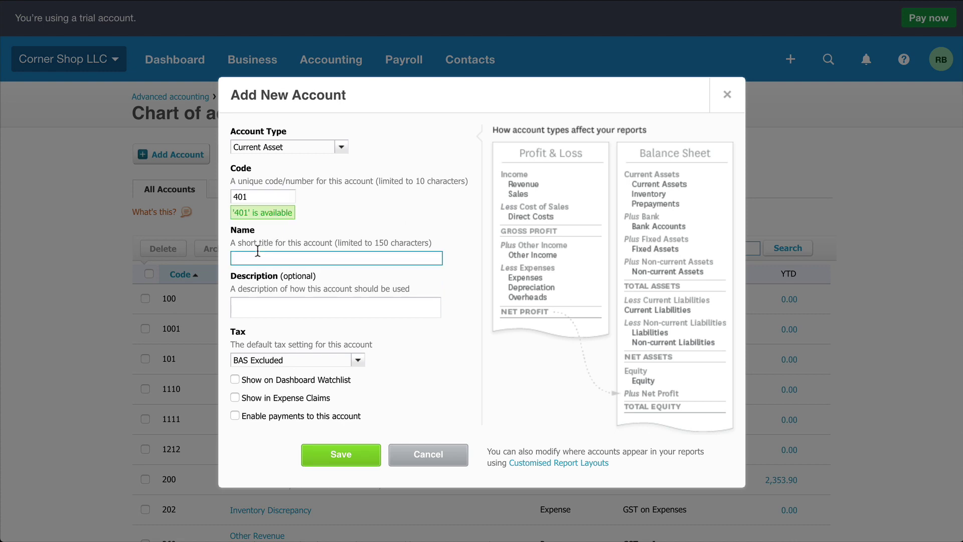
pyautogui.write('Inventory Control')
pyautogui.click(287, 311)
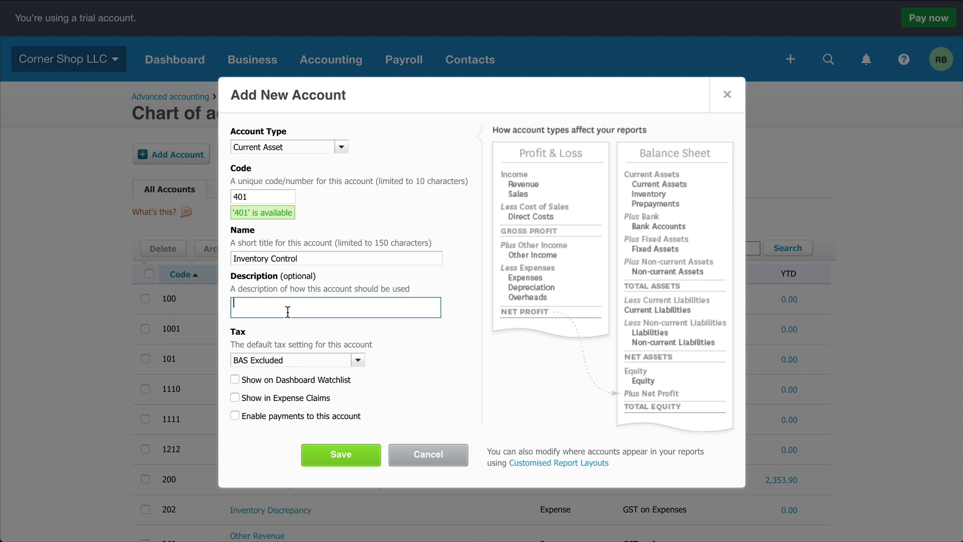
pyautogui.click(357, 360)
pyautogui.click(314, 380)
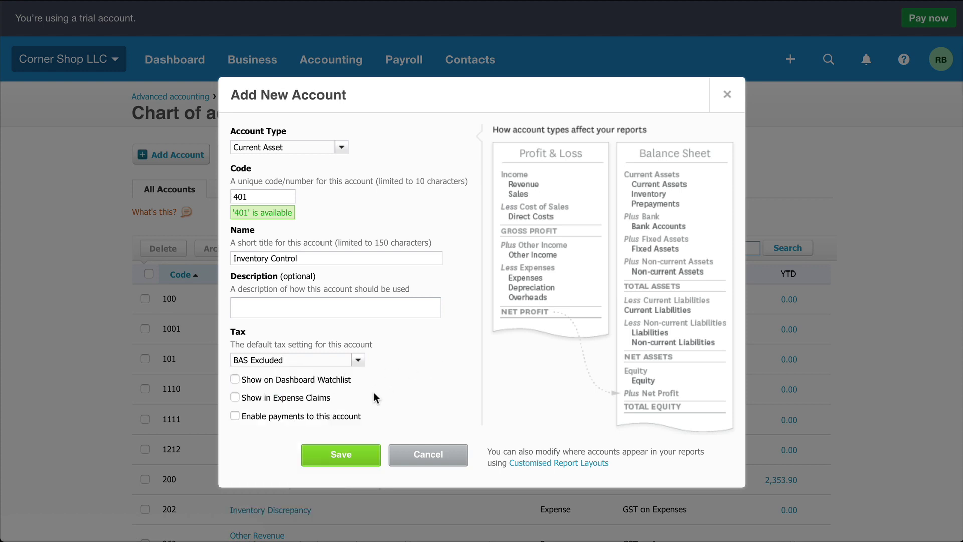
pyautogui.click(350, 449)
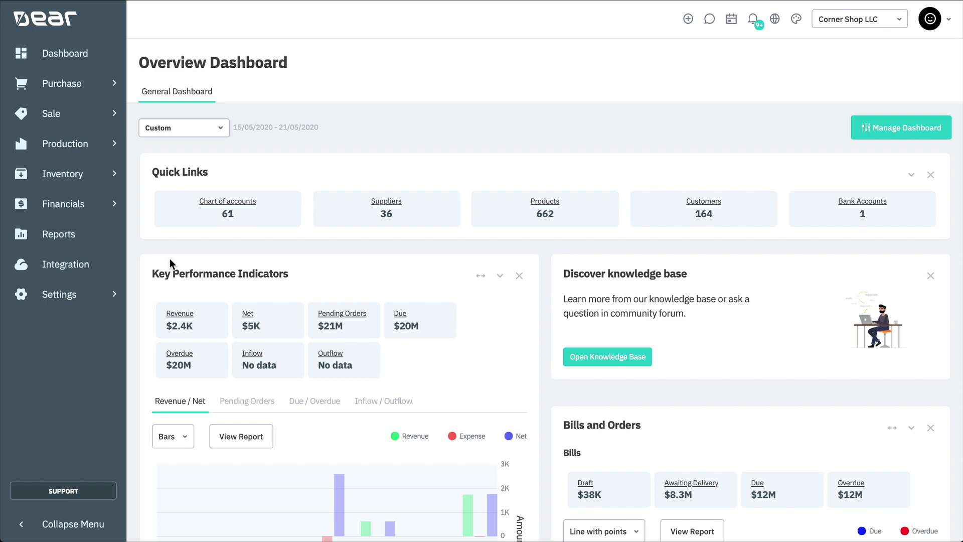
# Connect DEAR to Xero, keeping the existing DEAR data and authorising access
pyautogui.click(110, 269)
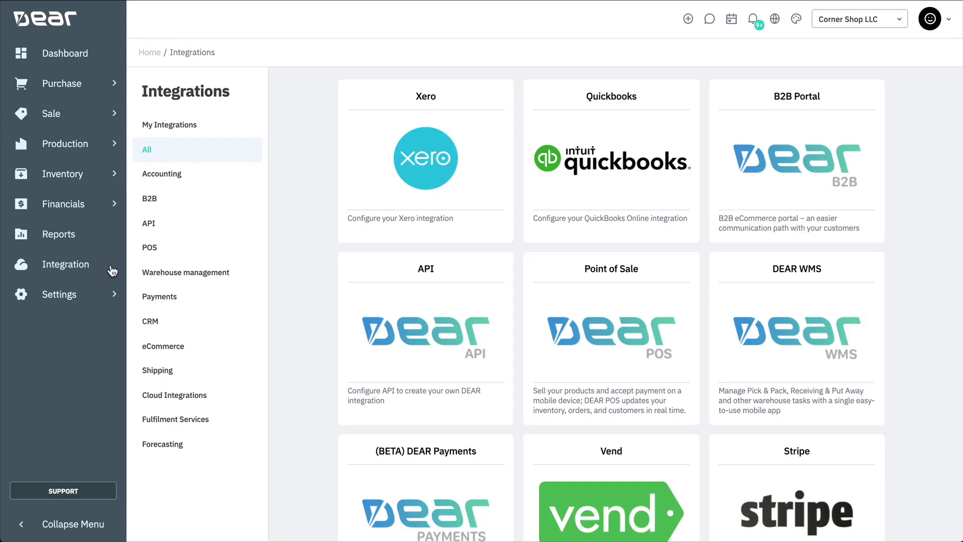
pyautogui.click(430, 166)
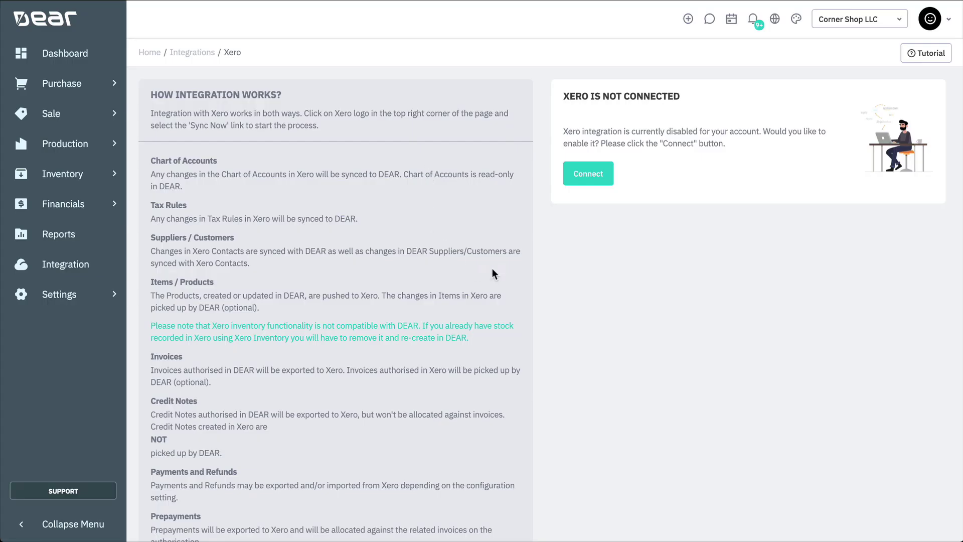
pyautogui.click(586, 181)
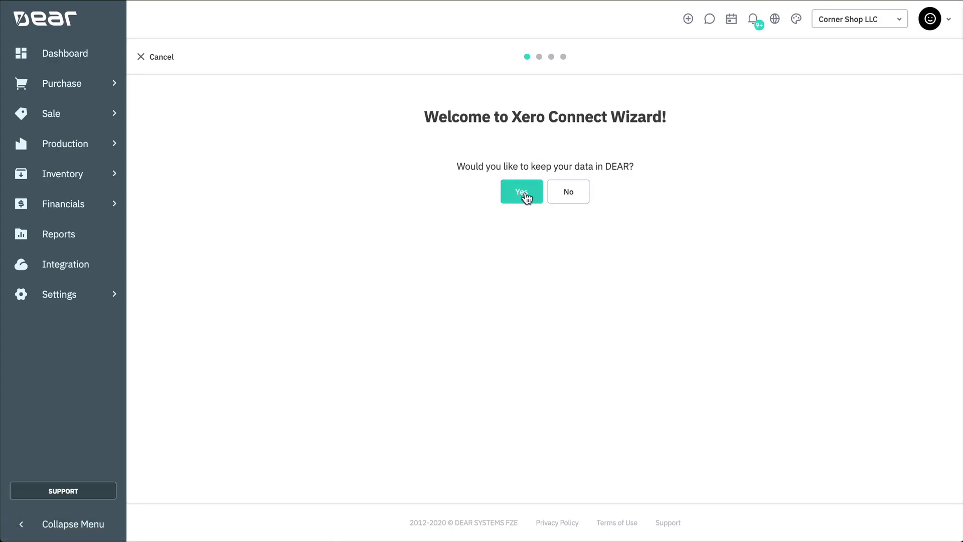
pyautogui.click(525, 195)
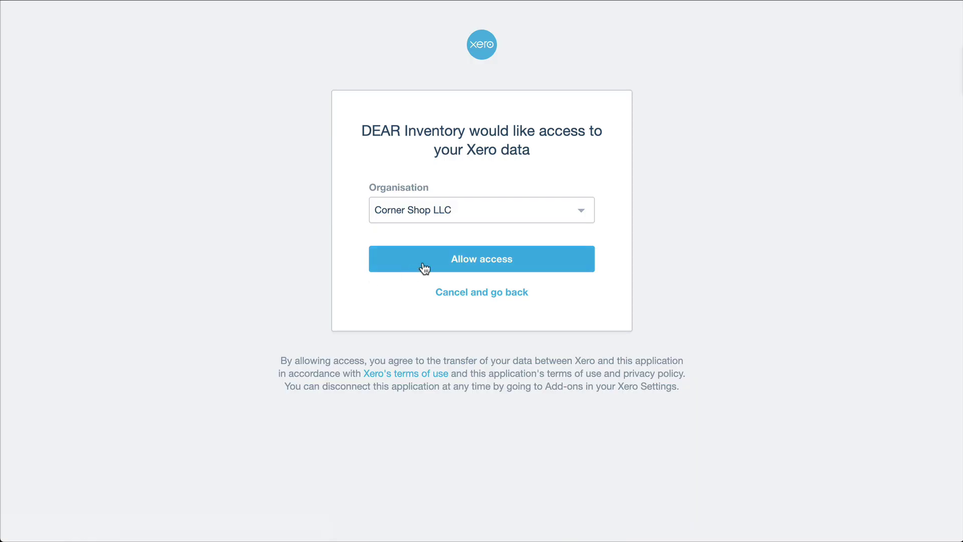
pyautogui.click(424, 268)
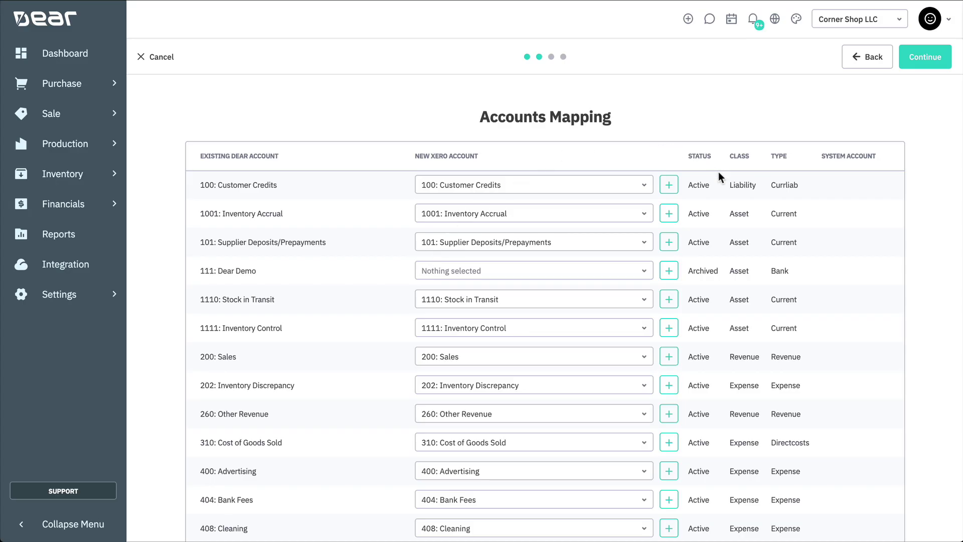
# Map GST Free Exports to GST Free and confirm with 'I would like to update all transactions'
pyautogui.click(923, 58)
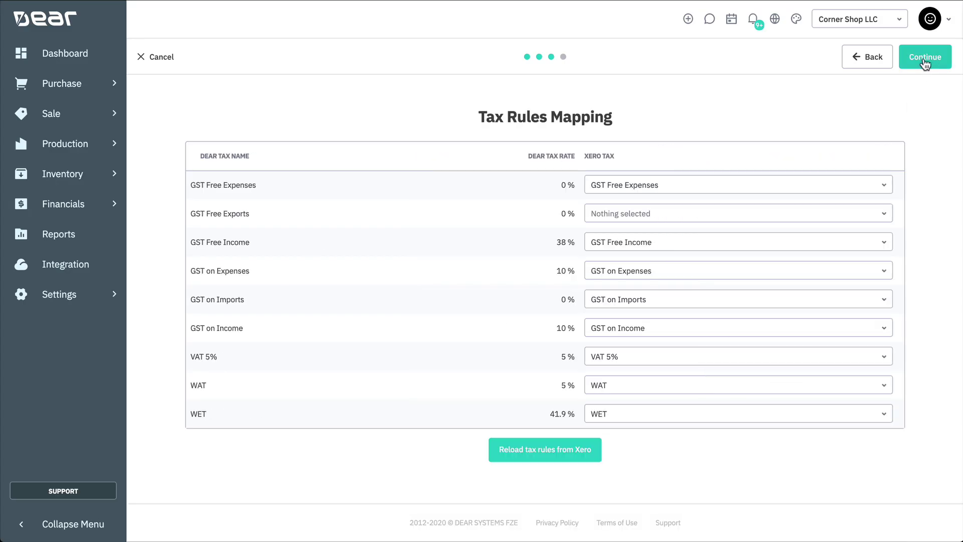
pyautogui.click(819, 212)
pyautogui.click(632, 291)
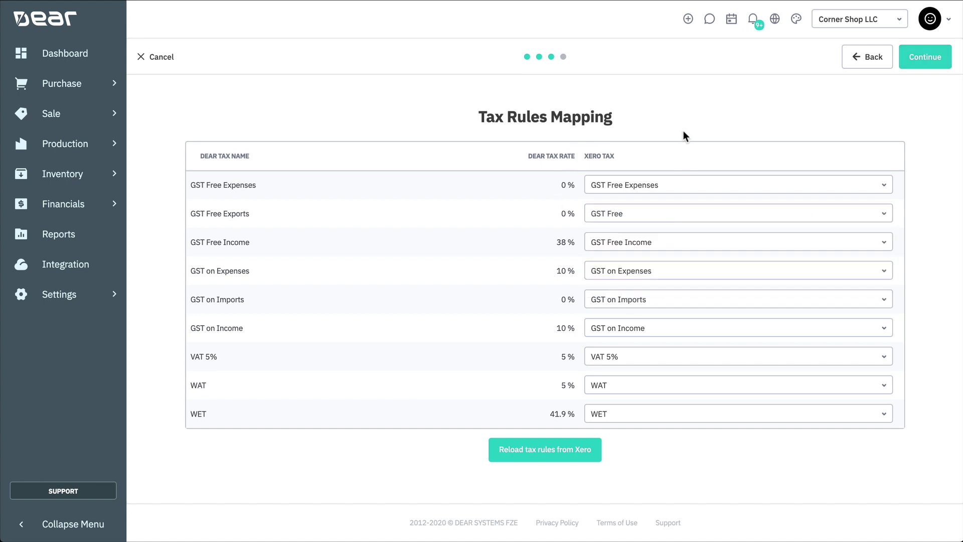
pyautogui.click(918, 60)
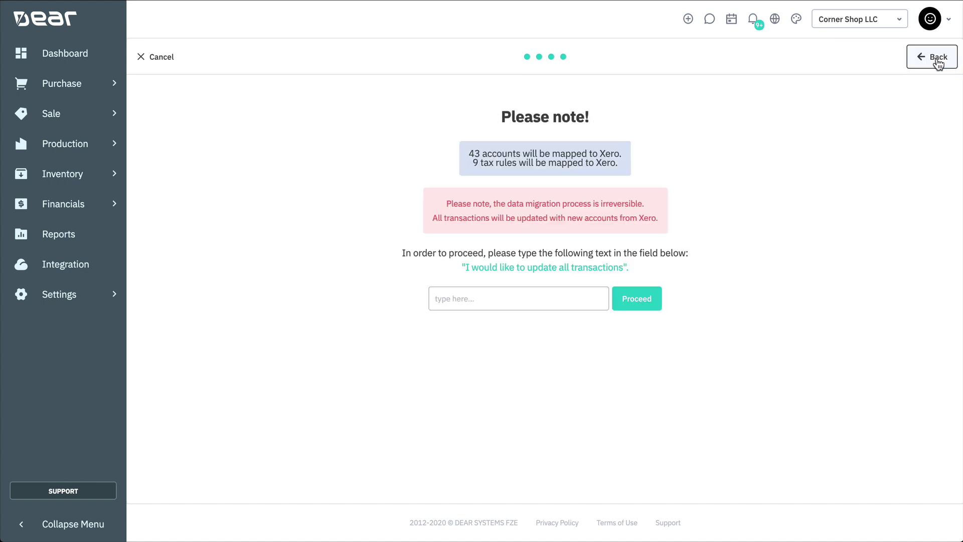
pyautogui.click(496, 292)
pyautogui.write('I would lik')
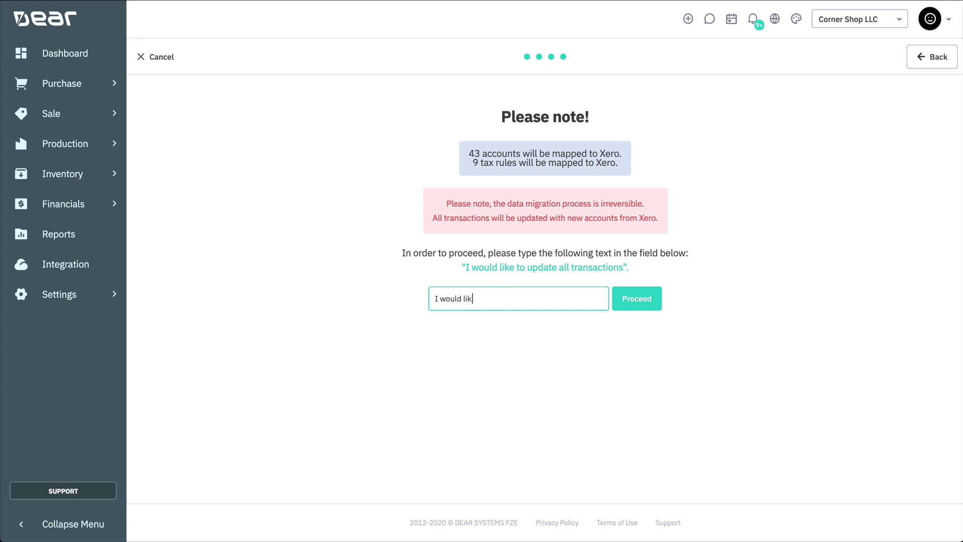
pyautogui.write('e to update all transact')
pyautogui.write('ions')
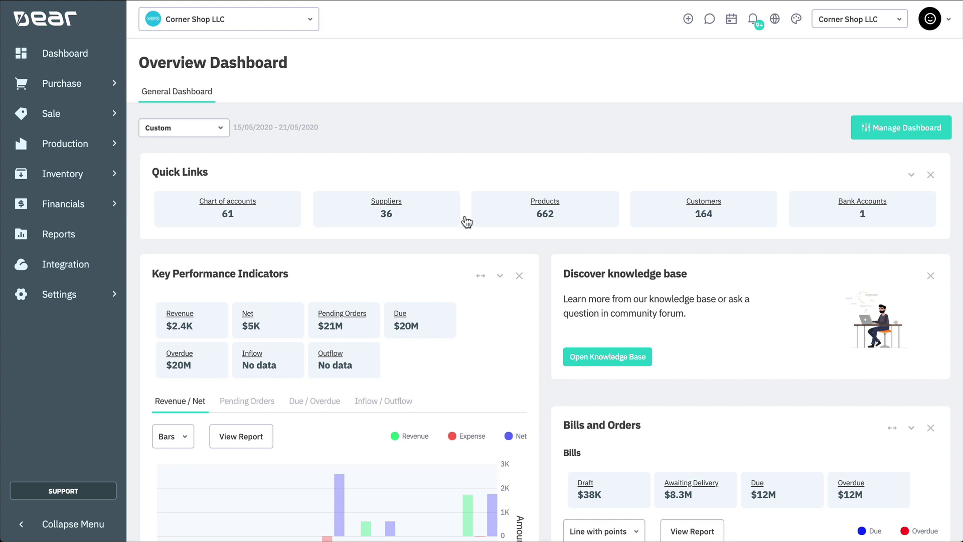
# Go to Account Mapping under the Financial reference books
pyautogui.click(72, 301)
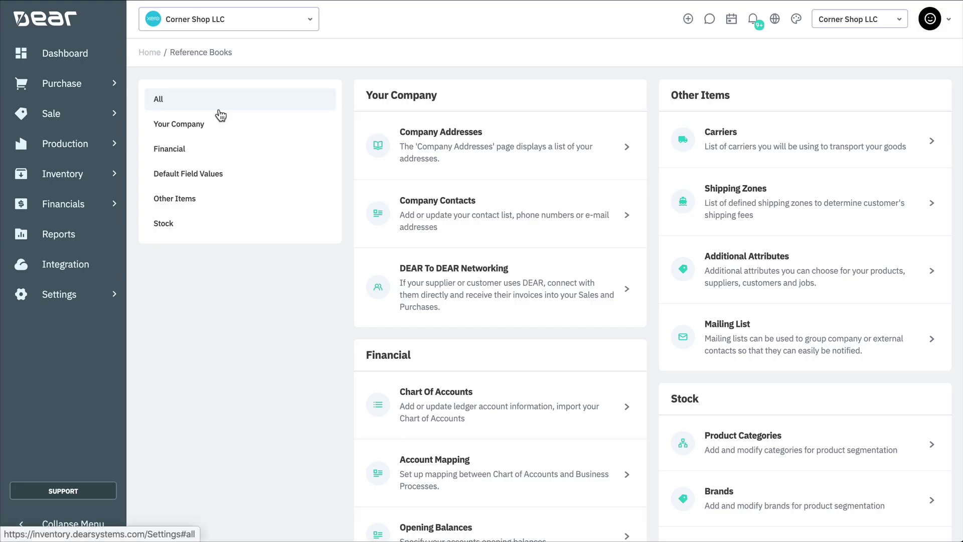
pyautogui.click(206, 155)
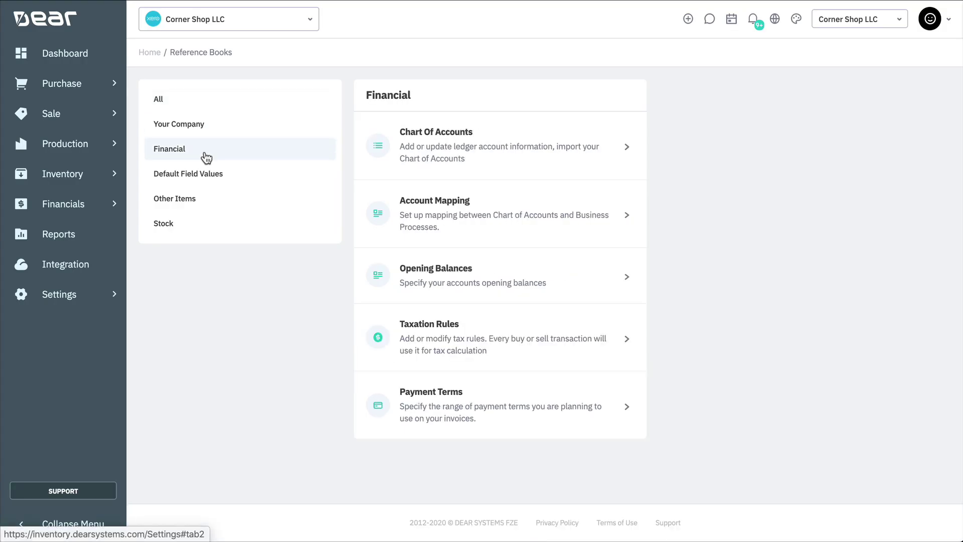
pyautogui.click(522, 204)
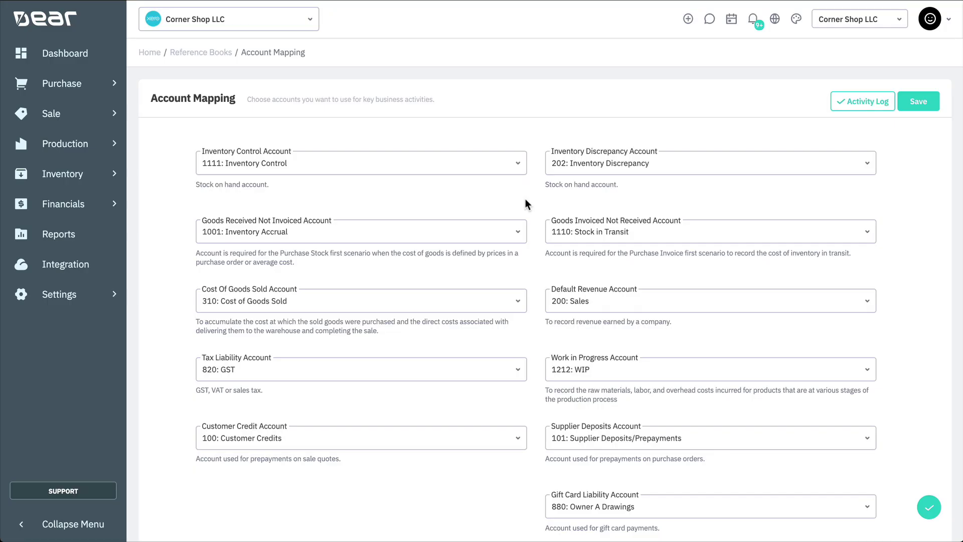
pyautogui.scroll(-2, 527, 176)
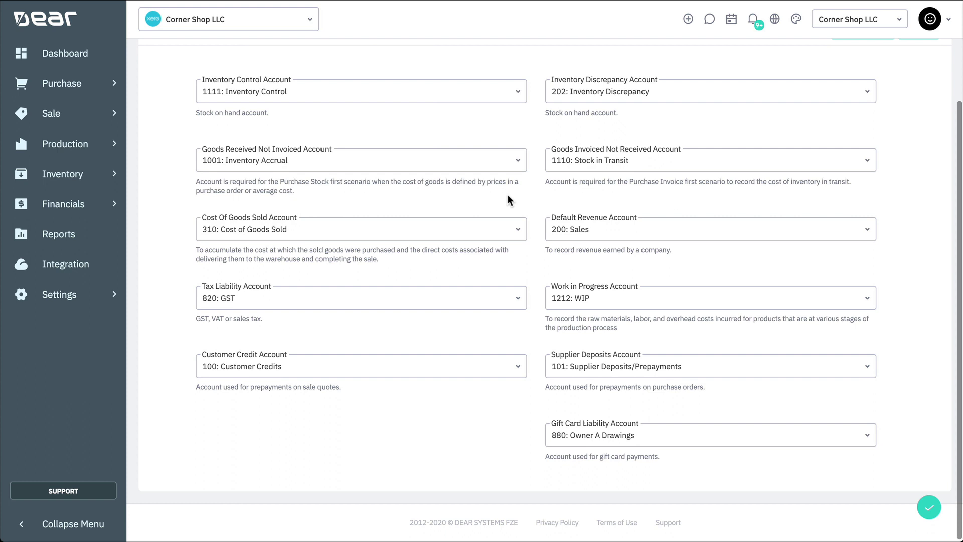
# Set Supplier Deposits to 101: Supplier Deposits/Prepayments and Customer Credit to 100: Customer Credits
pyautogui.click(871, 366)
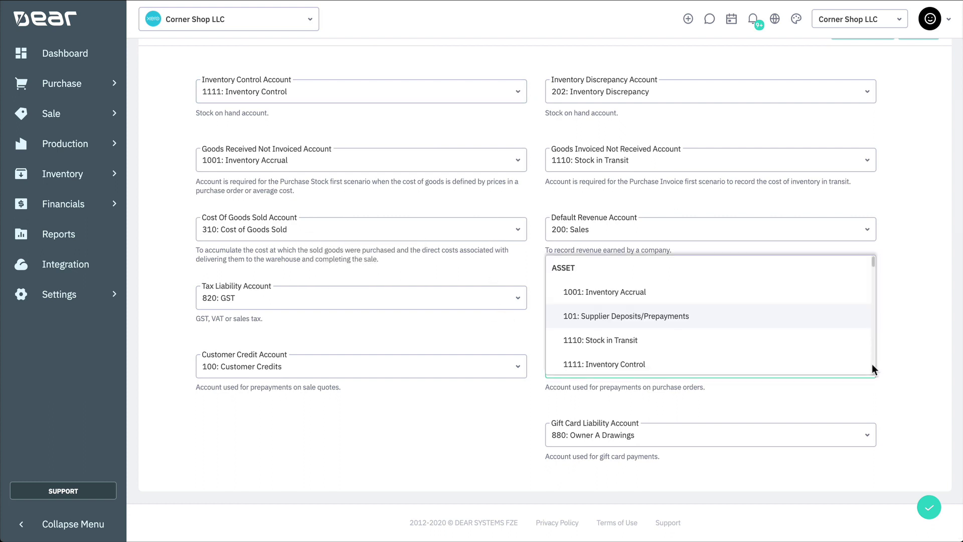
pyautogui.click(676, 317)
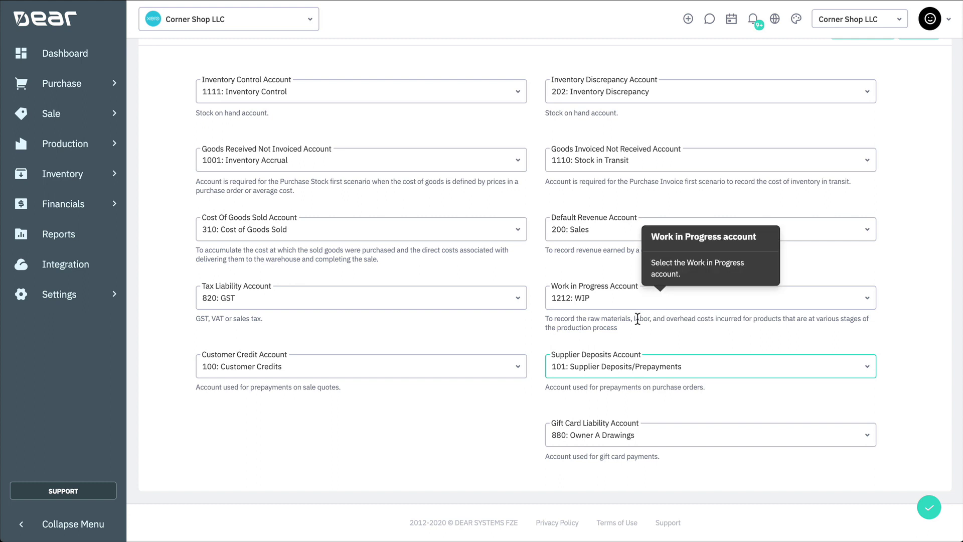
pyautogui.click(419, 366)
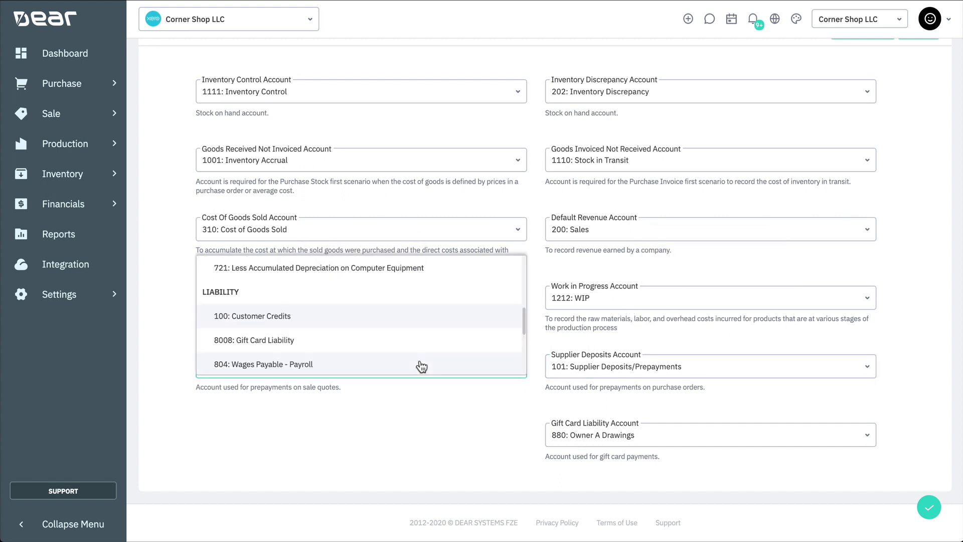
pyautogui.click(382, 321)
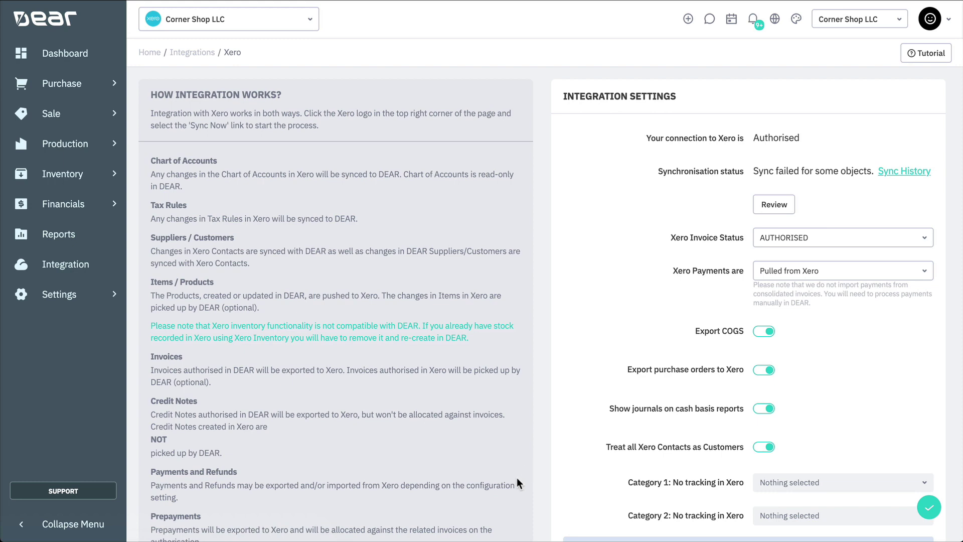
pyautogui.scroll(-4, 517, 483)
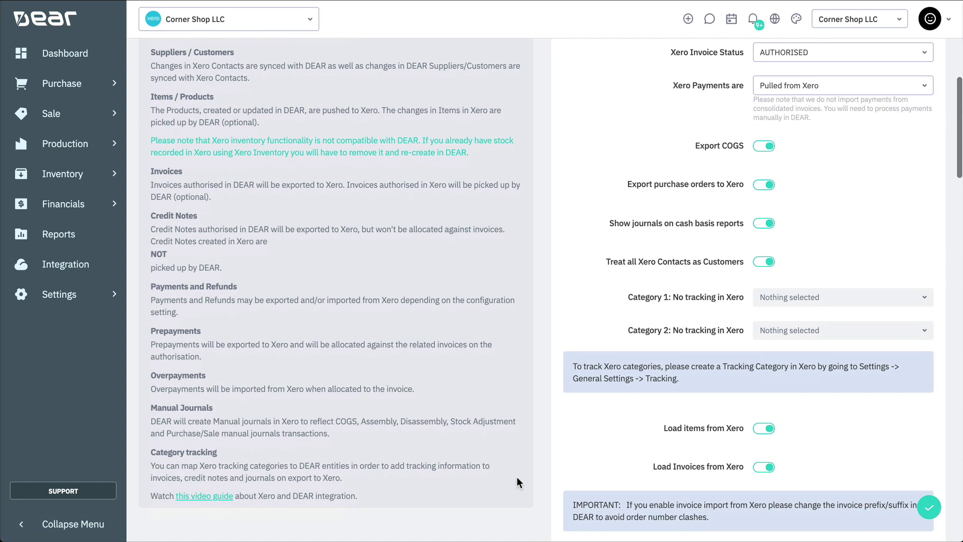
pyautogui.scroll(-1, 517, 482)
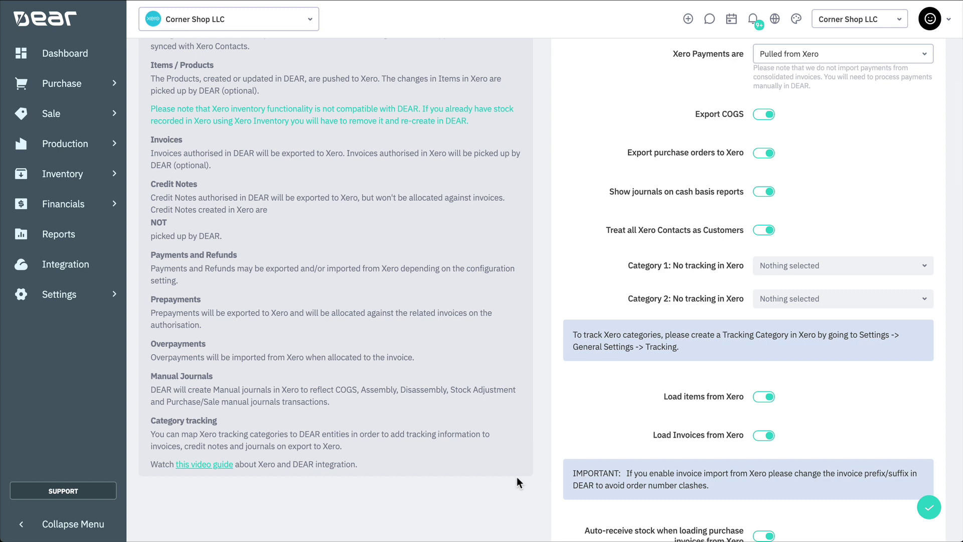
pyautogui.scroll(5, 518, 482)
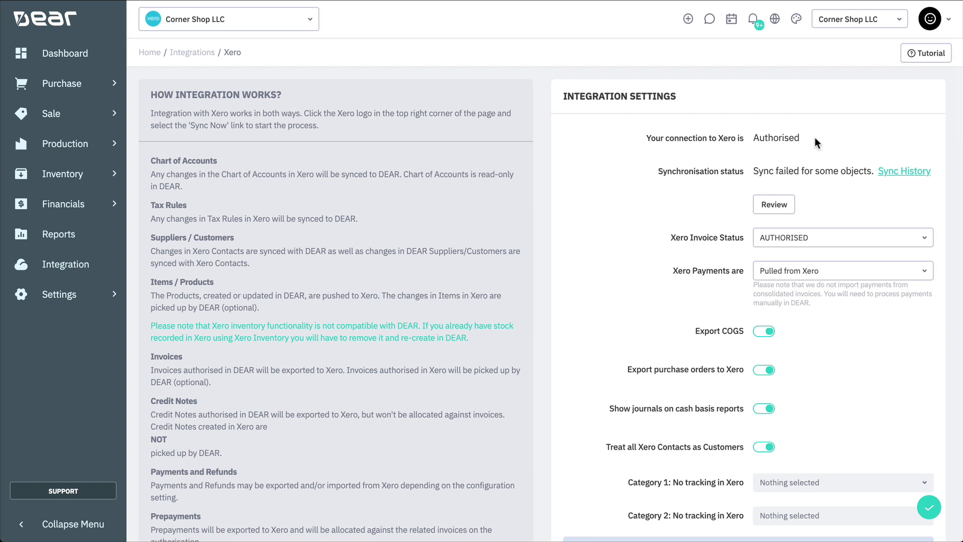
# Set Xero Payments to Synced in both ways and review the remaining settings
pyautogui.click(893, 274)
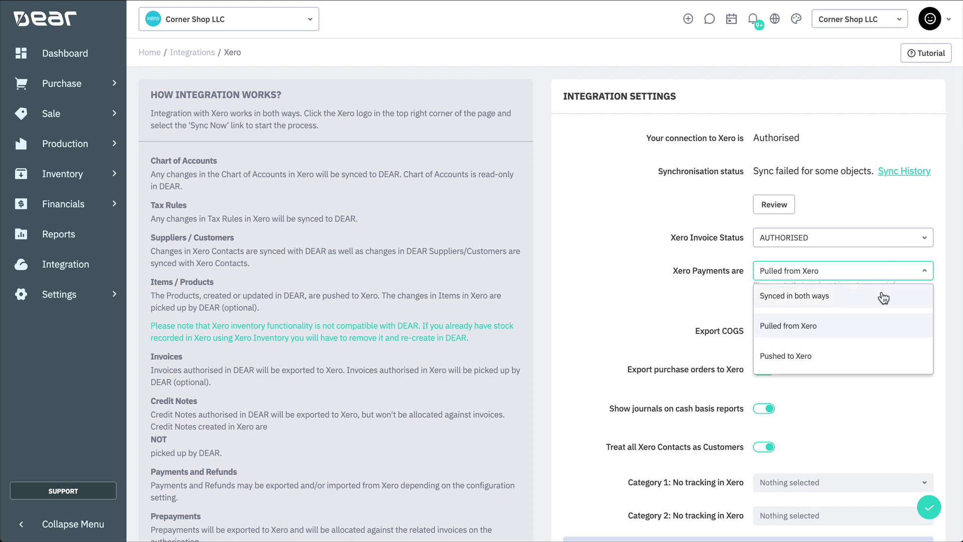
pyautogui.click(882, 294)
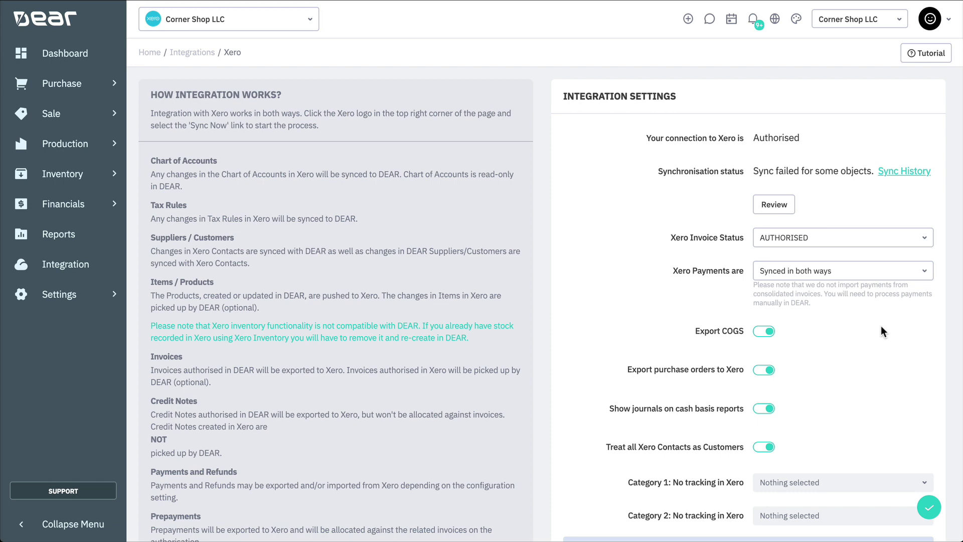
pyautogui.scroll(-3, 882, 332)
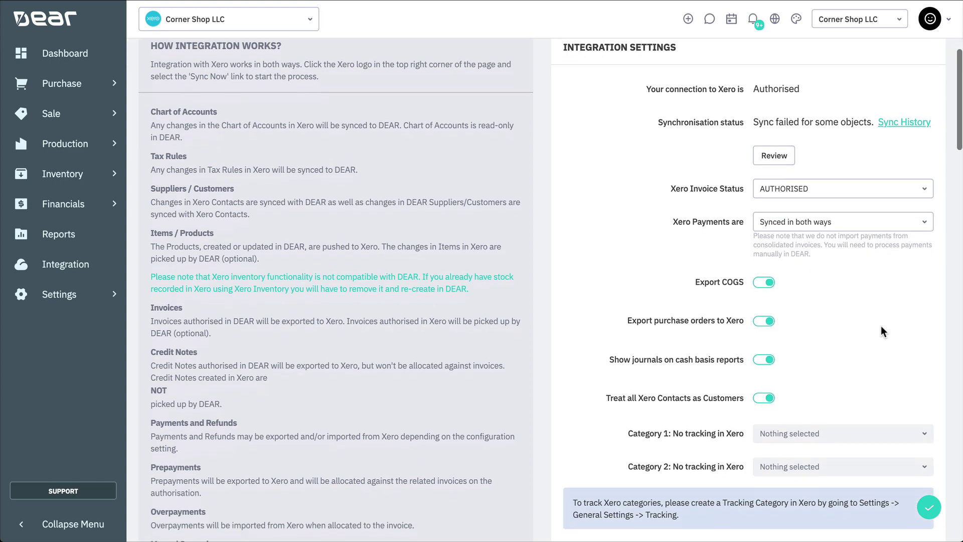
pyautogui.scroll(-1, 880, 329)
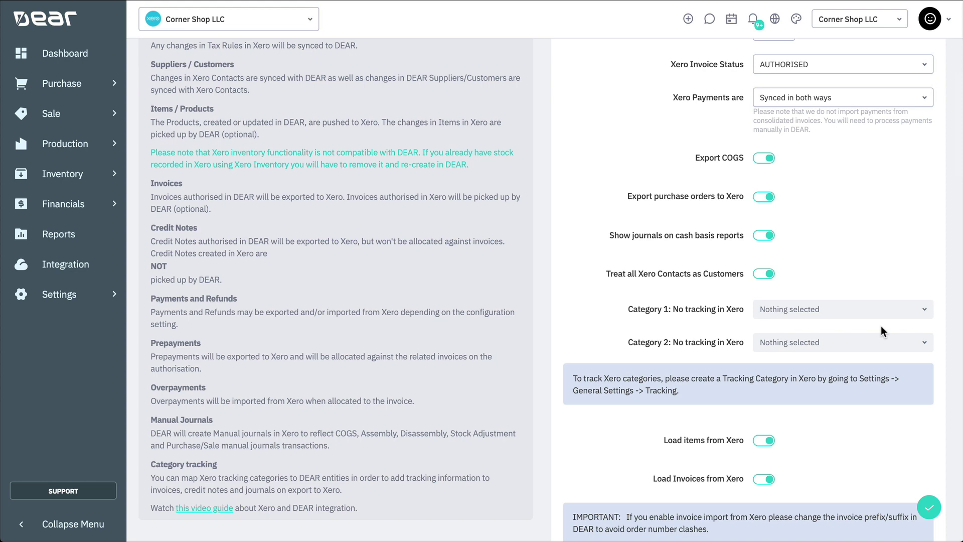
pyautogui.scroll(4, 883, 331)
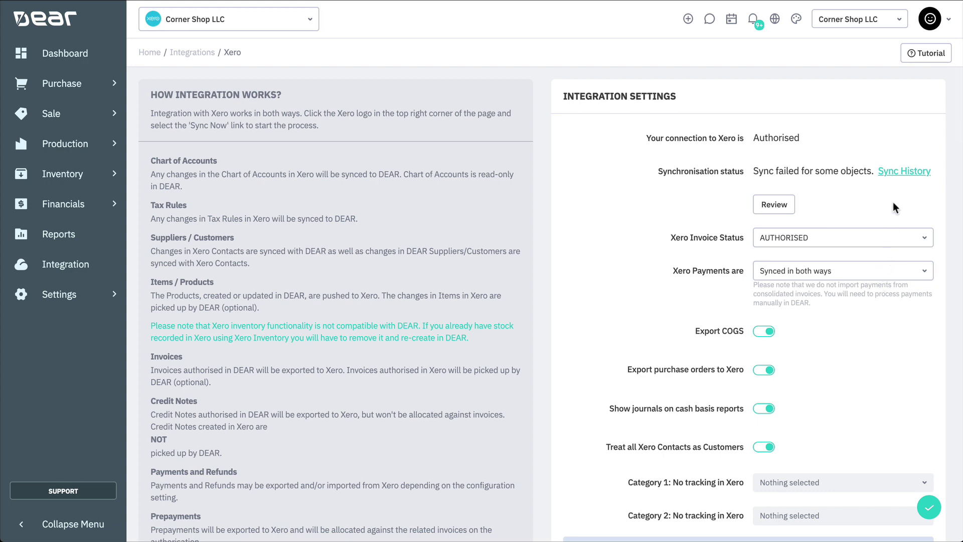
# View the Xero Sync History and check its entity and status filter options
pyautogui.click(900, 179)
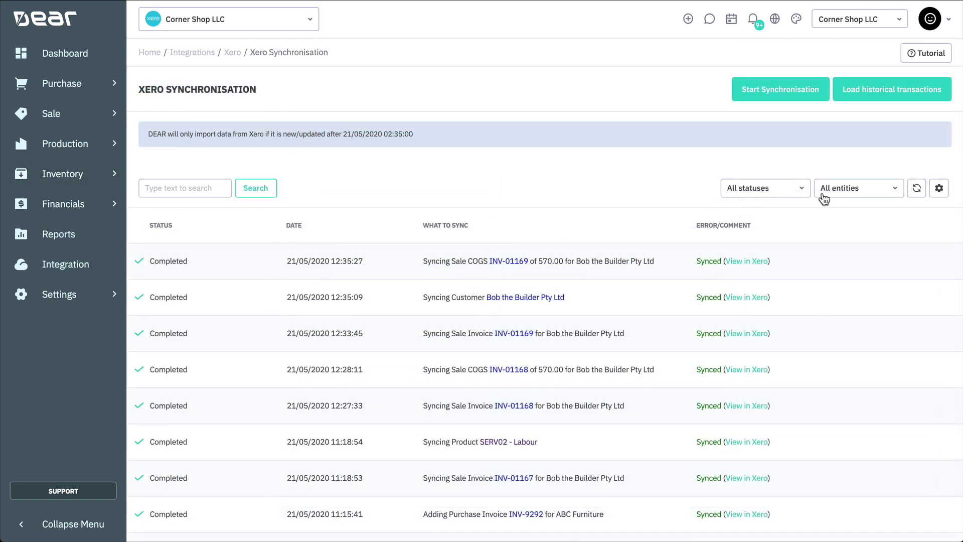
pyautogui.click(824, 198)
pyautogui.click(797, 198)
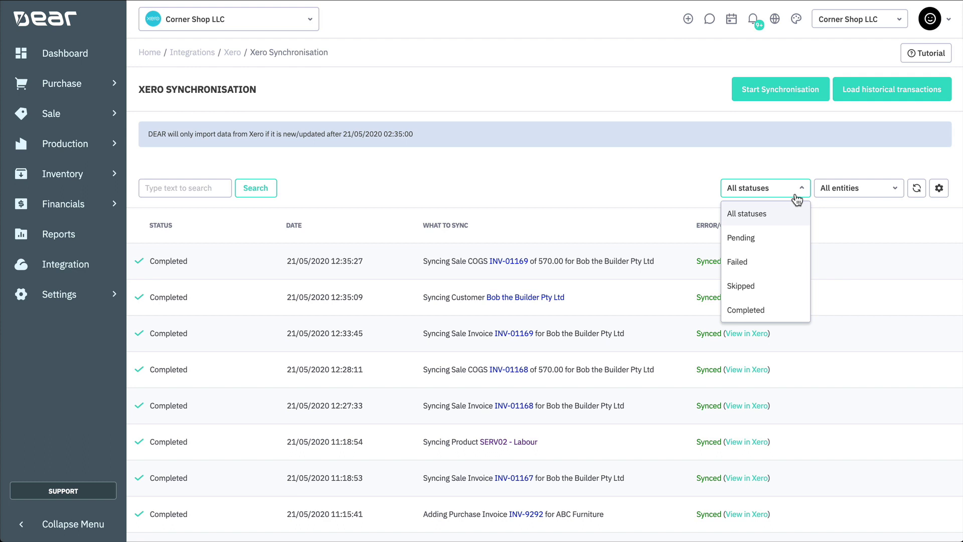
pyautogui.click(797, 199)
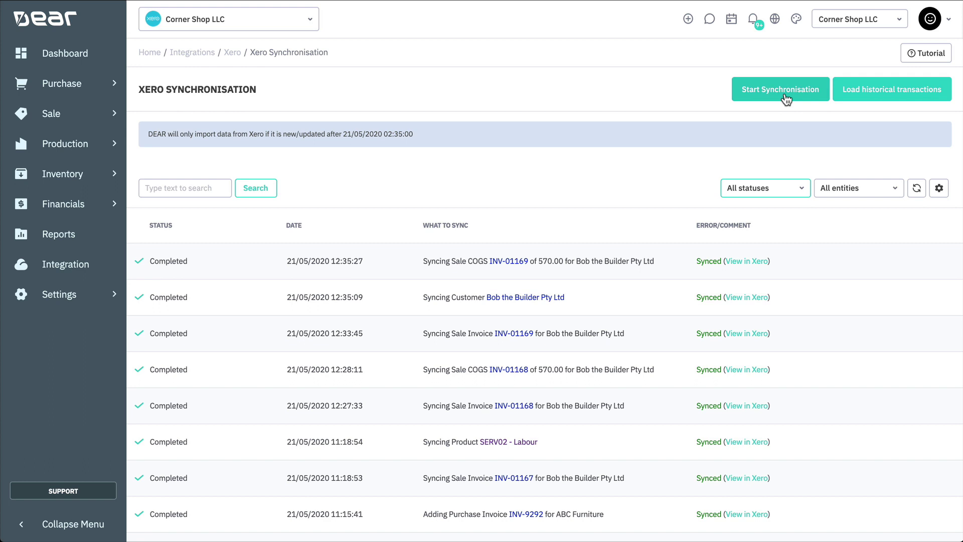
# Run Sync Now from the Corner Shop LLC Xero dropdown
pyautogui.click(311, 26)
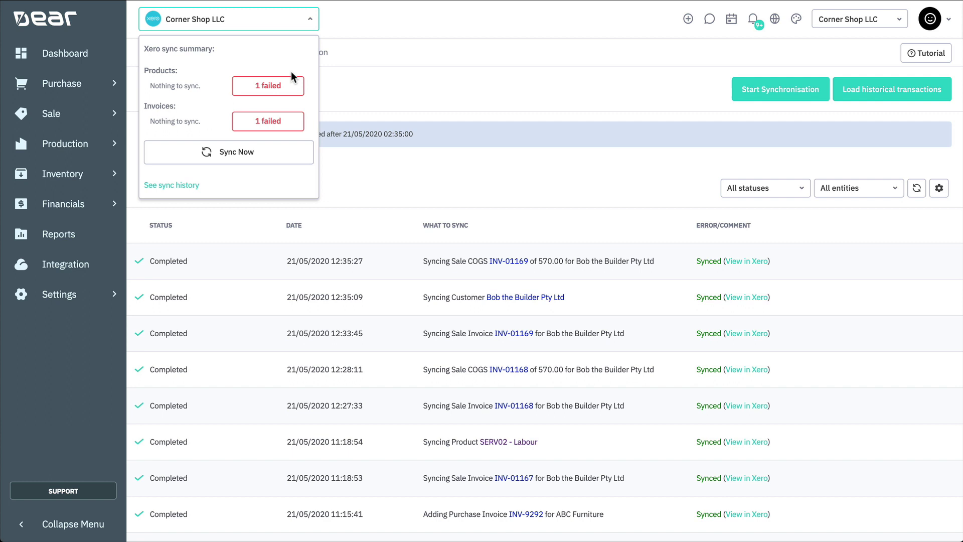
pyautogui.click(279, 157)
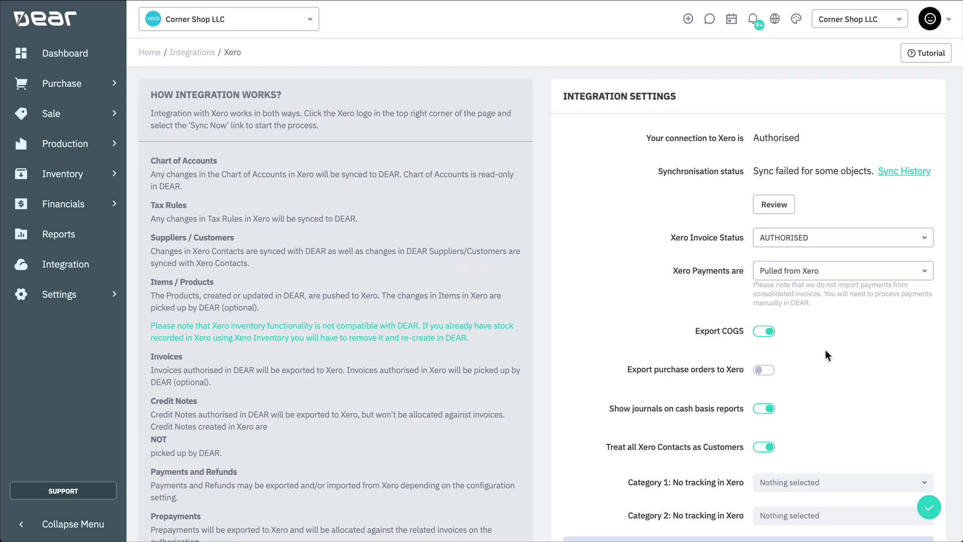
# Turn on Xero auto-sync starting 22/05/2020 at 2:30
pyautogui.scroll(-8, 826, 350)
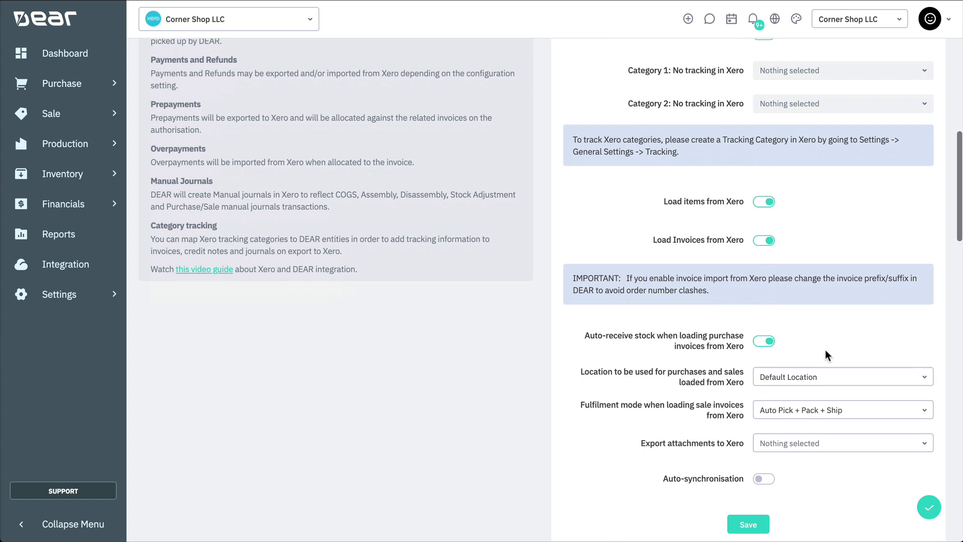
pyautogui.scroll(-3, 825, 351)
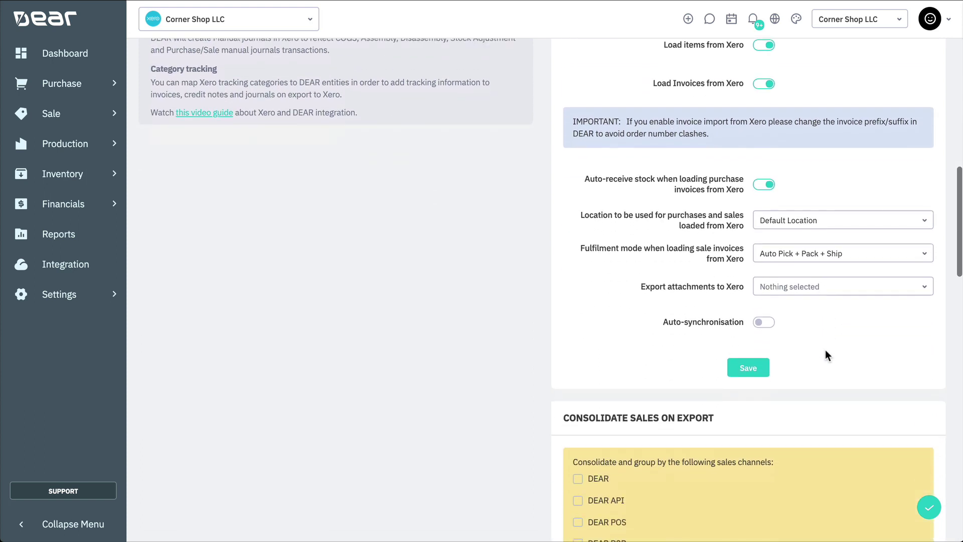
pyautogui.scroll(-1, 825, 350)
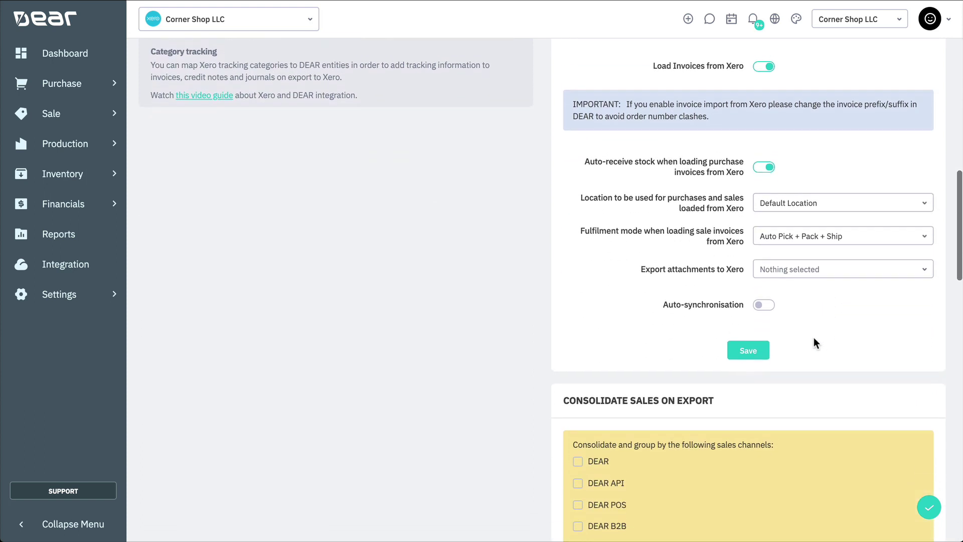
pyautogui.click(765, 305)
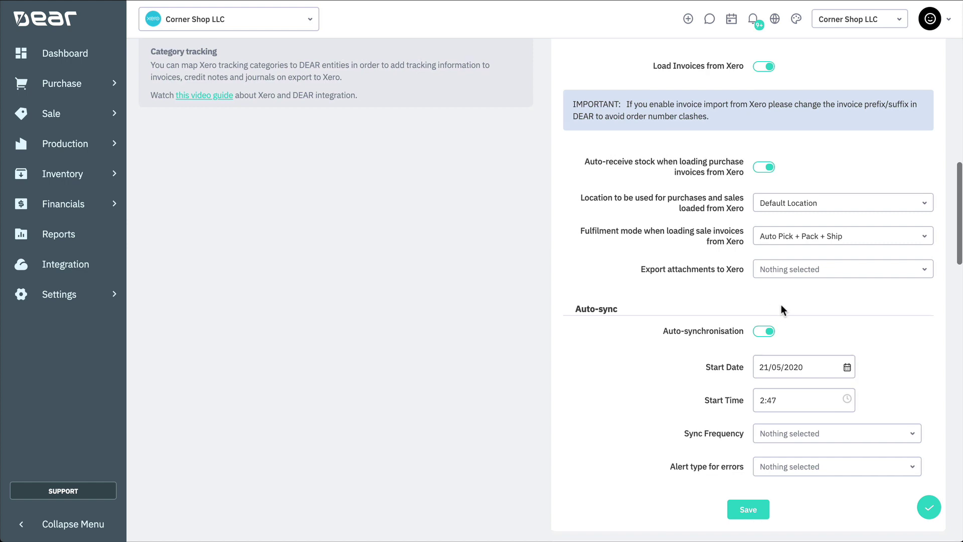
pyautogui.click(848, 367)
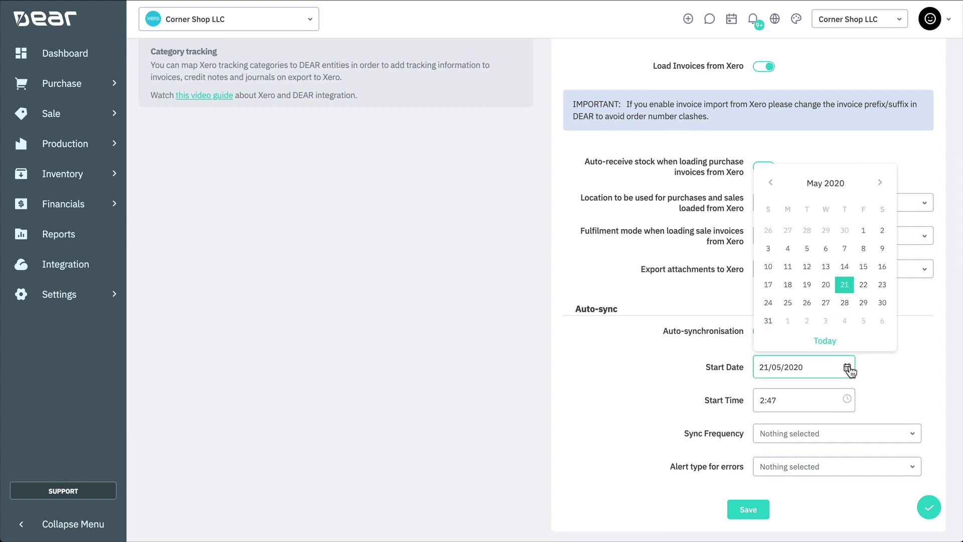
pyautogui.click(866, 287)
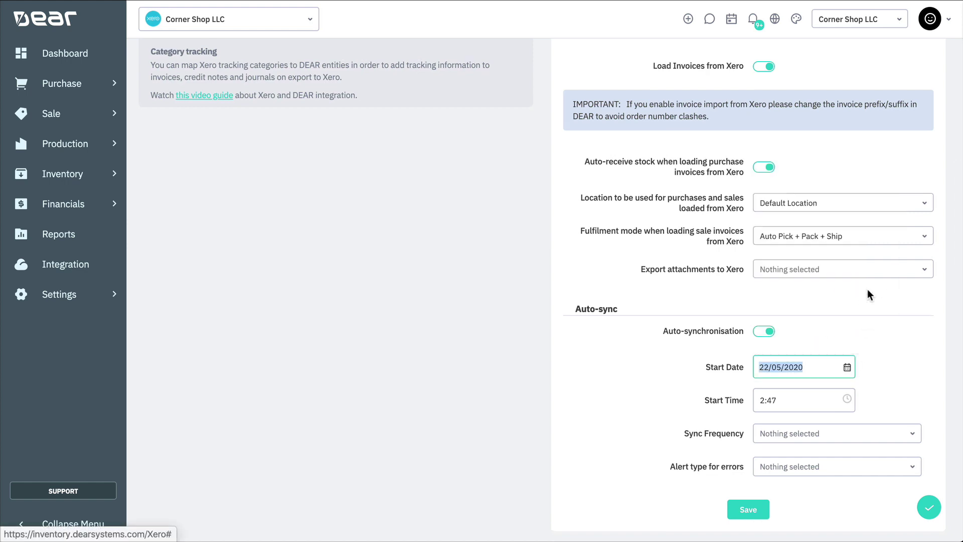
pyautogui.click(844, 398)
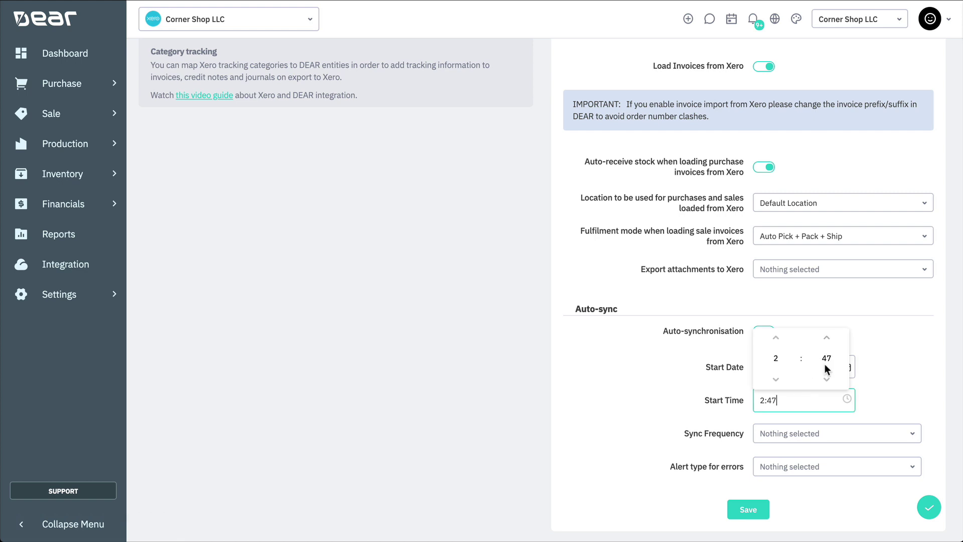
pyautogui.click(825, 358)
pyautogui.write('30')
pyautogui.click(875, 372)
# Make auto-sync run Daily with email error alerts to the Accounting mailing list
pyautogui.click(910, 434)
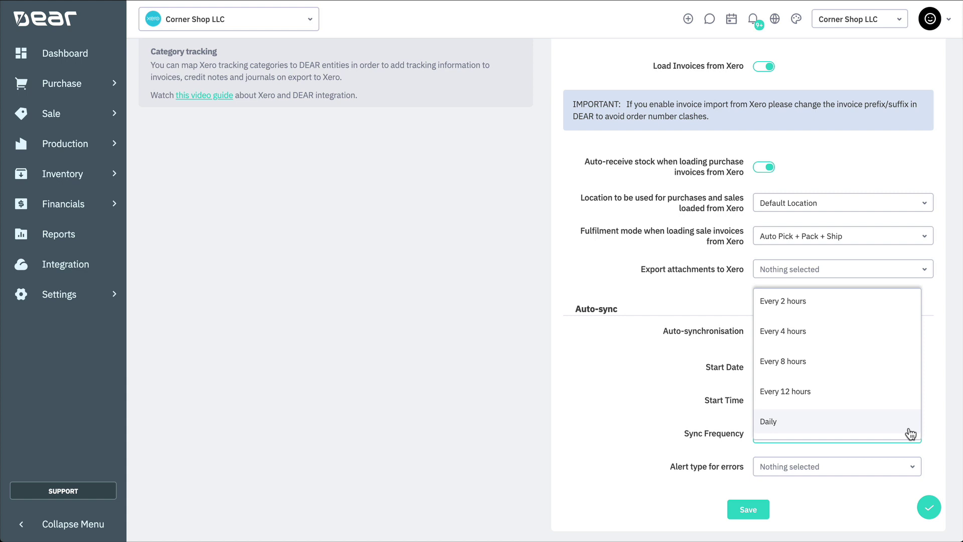
pyautogui.click(862, 428)
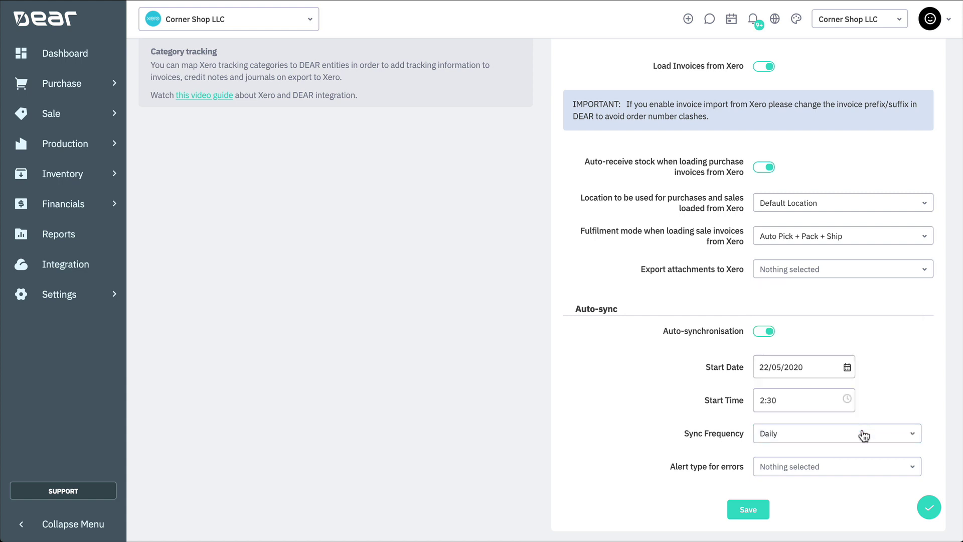
pyautogui.click(865, 468)
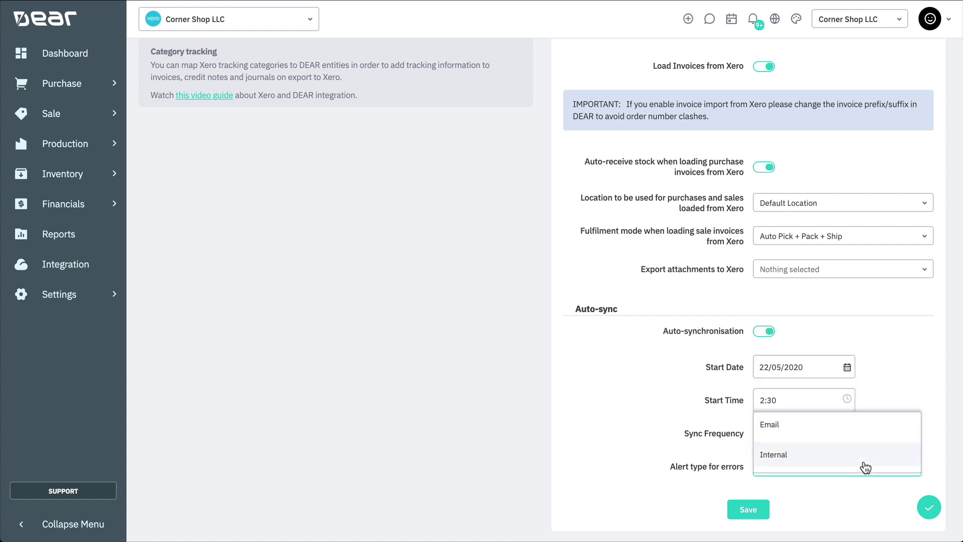
pyautogui.click(830, 430)
pyautogui.scroll(-2, 830, 434)
pyautogui.click(872, 424)
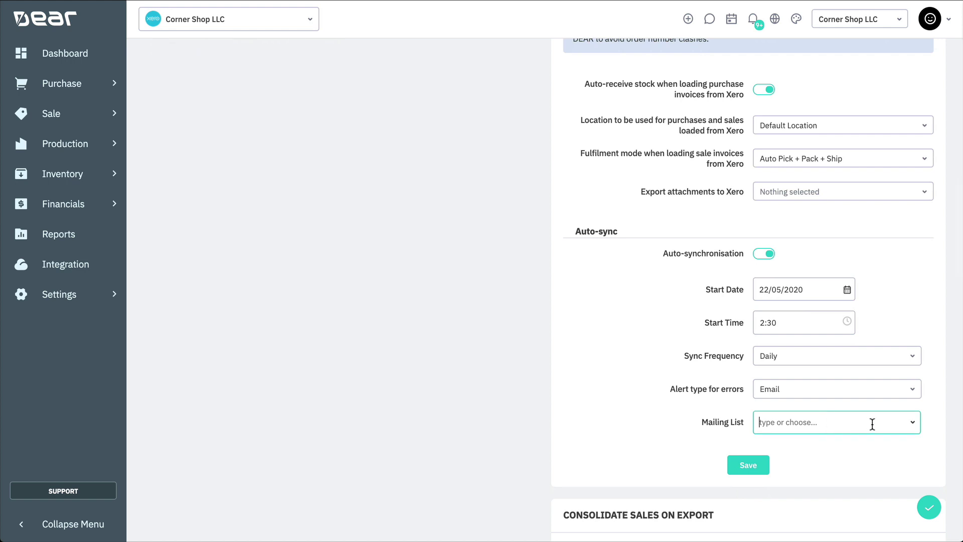
pyautogui.click(912, 422)
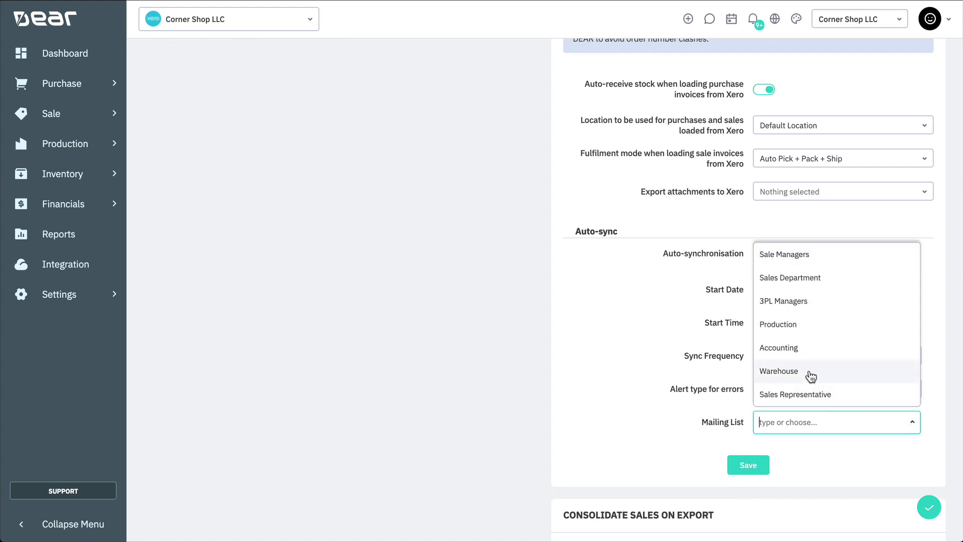
pyautogui.click(799, 349)
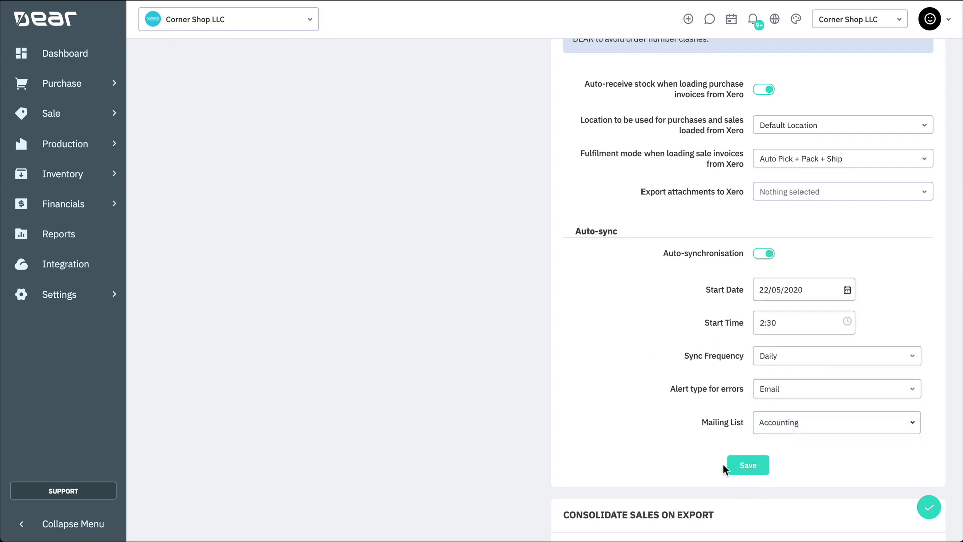
# Save the daily auto-sync schedule with Accounting email alerts
pyautogui.click(735, 468)
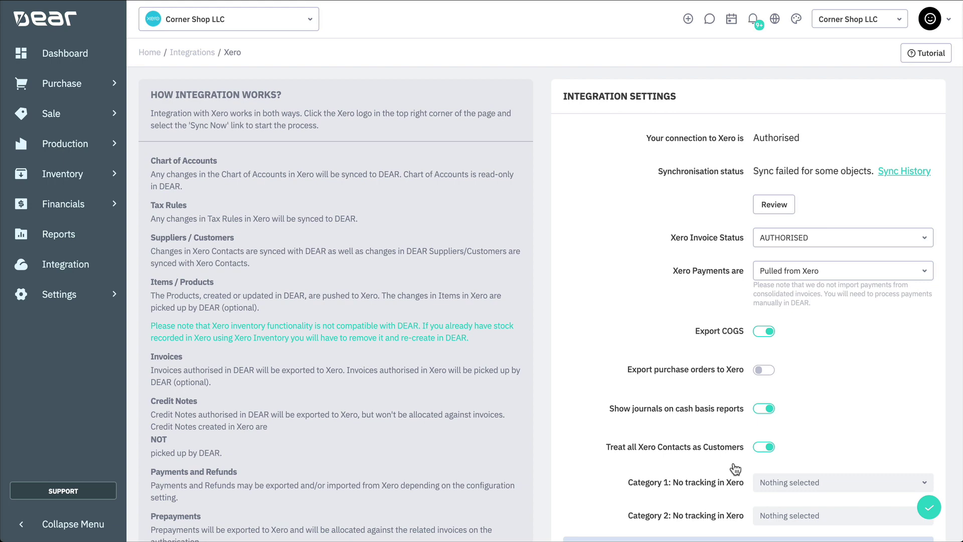
# Tick Shopify, Etsy and Vend under Consolidate Sales on Export in the Xero settings
pyautogui.scroll(-15, 735, 469)
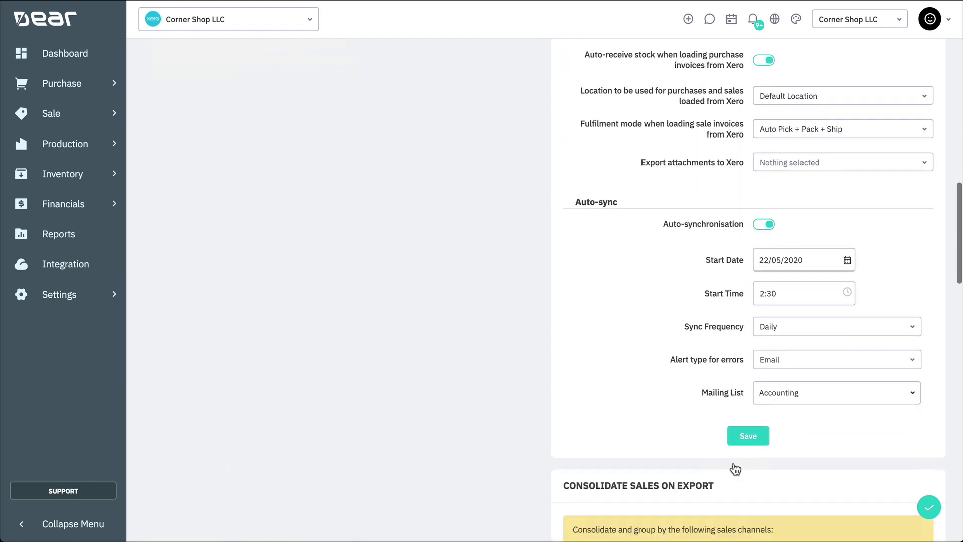
pyautogui.scroll(-7, 735, 469)
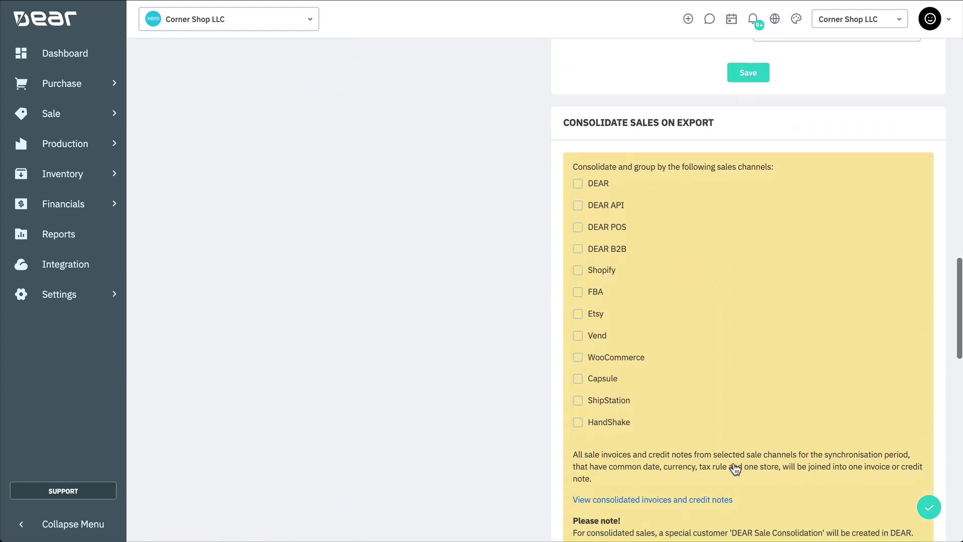
pyautogui.click(578, 272)
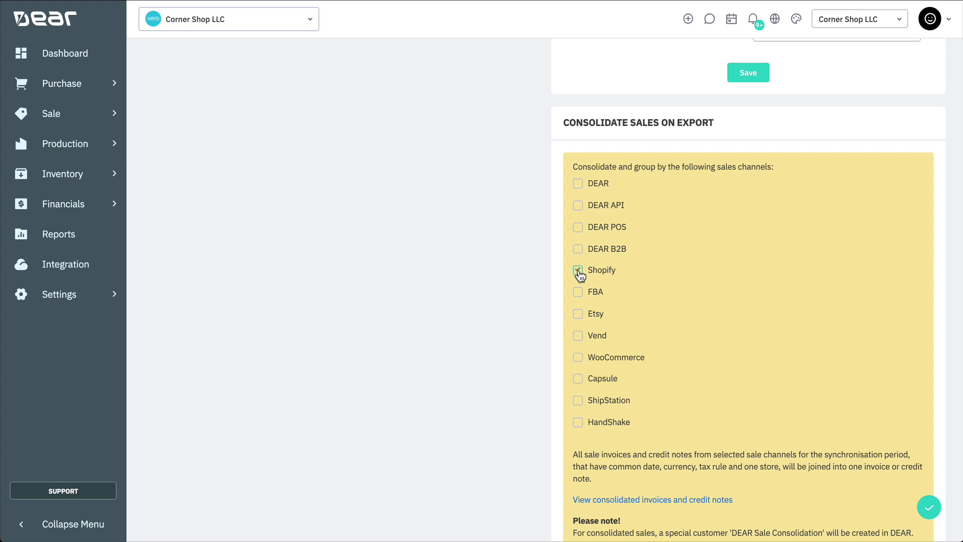
pyautogui.click(579, 315)
pyautogui.click(579, 337)
pyautogui.scroll(-2, 707, 335)
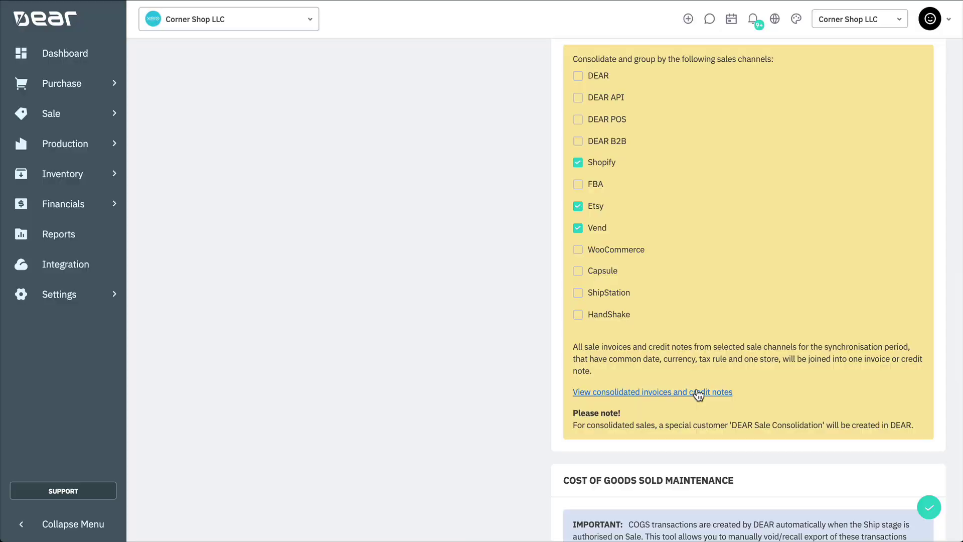
pyautogui.click(695, 391)
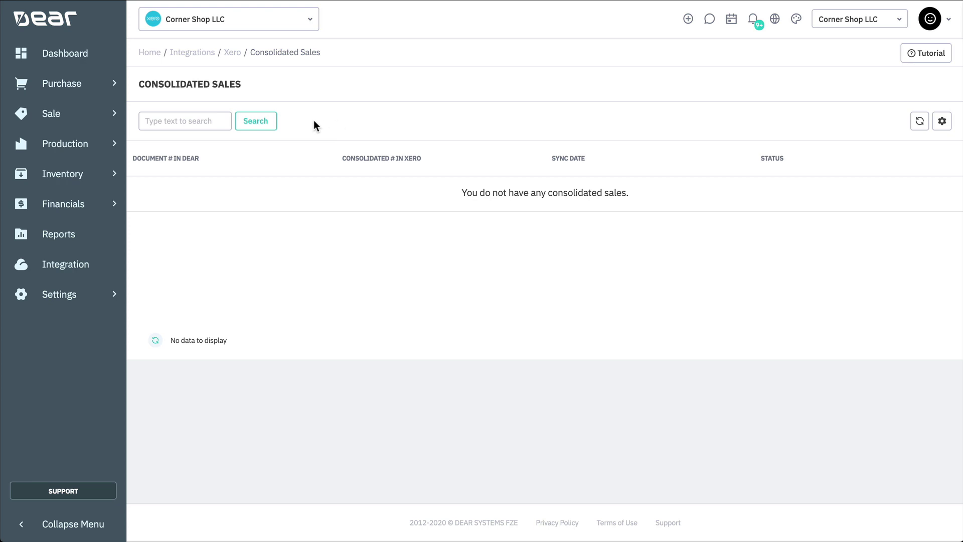
pyautogui.click(213, 121)
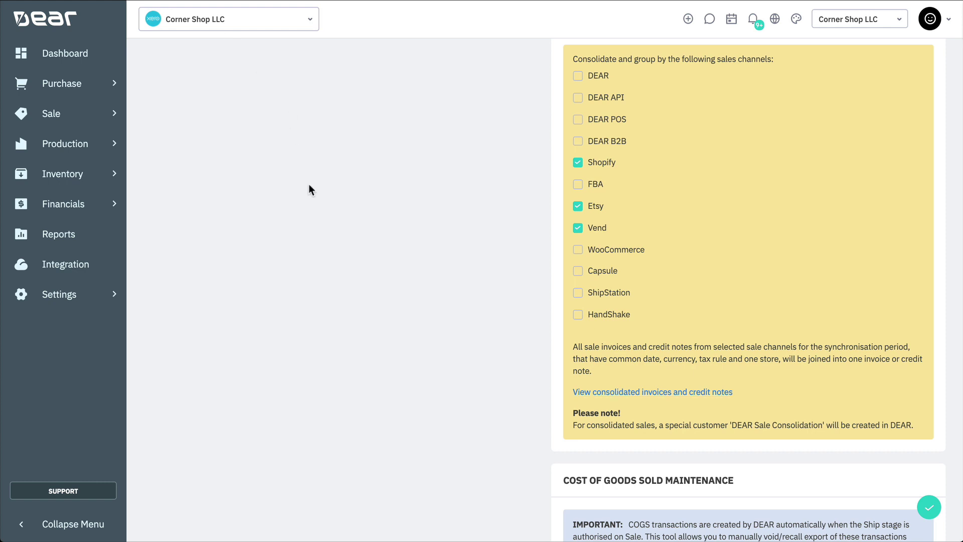
# Set the Cost of Goods Sold Maintenance From Date to 01/03/2020 and To Date to 30/04/2020
pyautogui.scroll(-7, 388, 320)
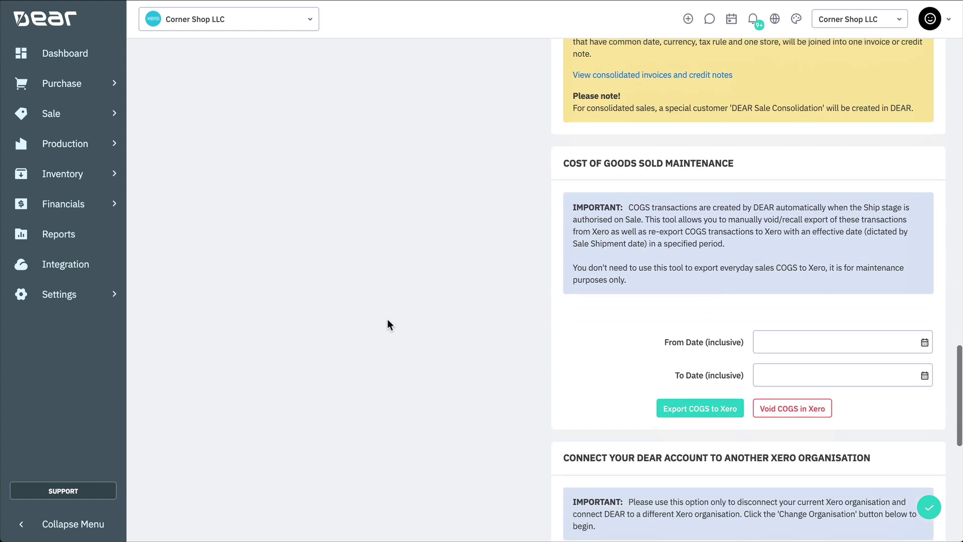
pyautogui.click(923, 327)
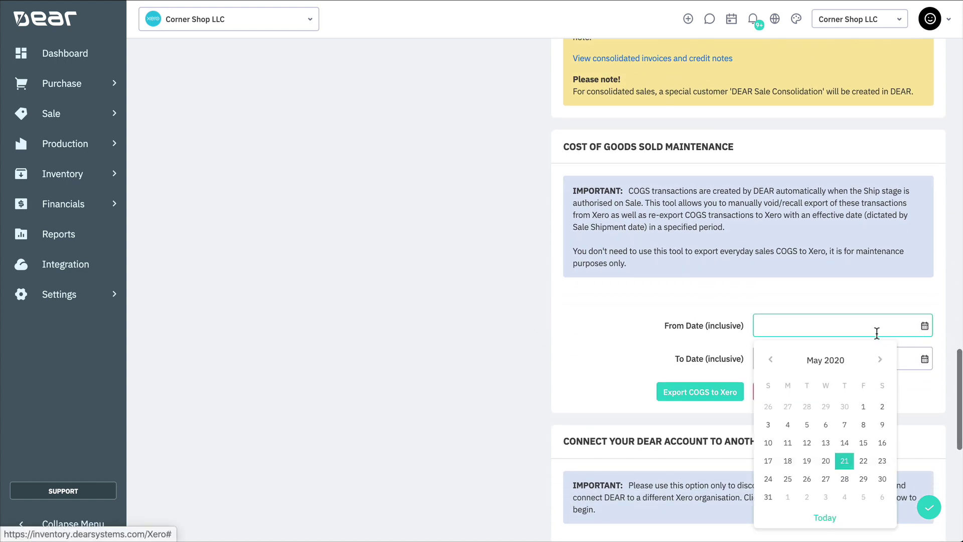
pyautogui.click(768, 362)
pyautogui.click(769, 363)
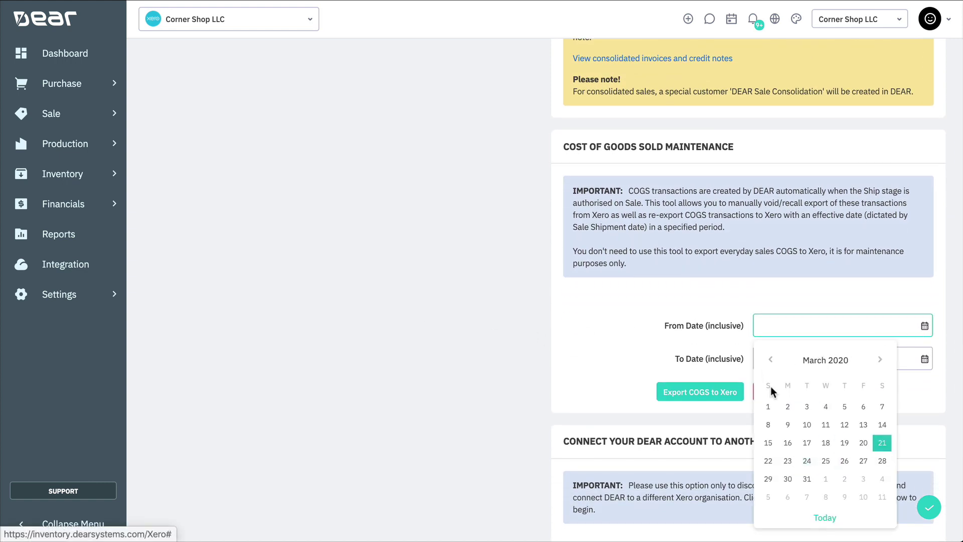
pyautogui.click(768, 407)
pyautogui.click(806, 359)
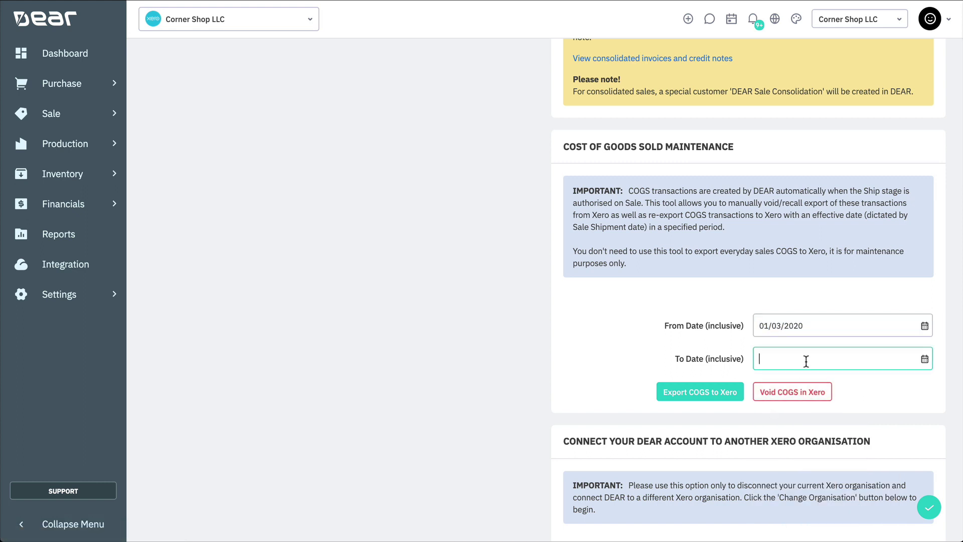
pyautogui.click(925, 366)
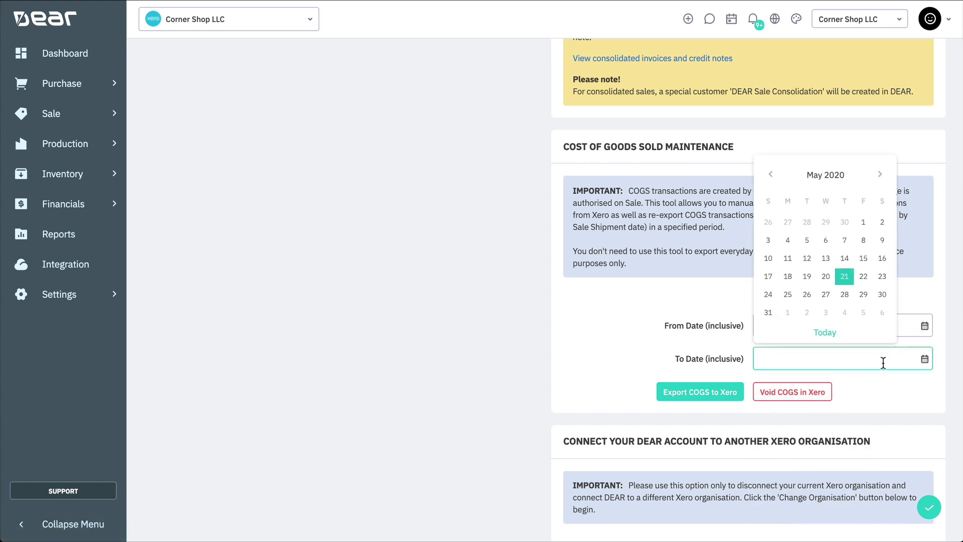
pyautogui.click(770, 176)
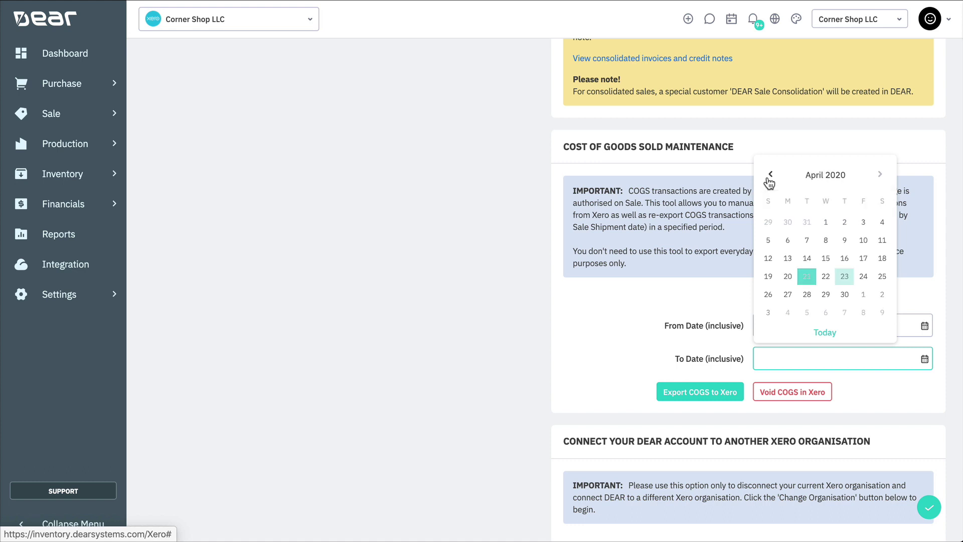
pyautogui.click(845, 295)
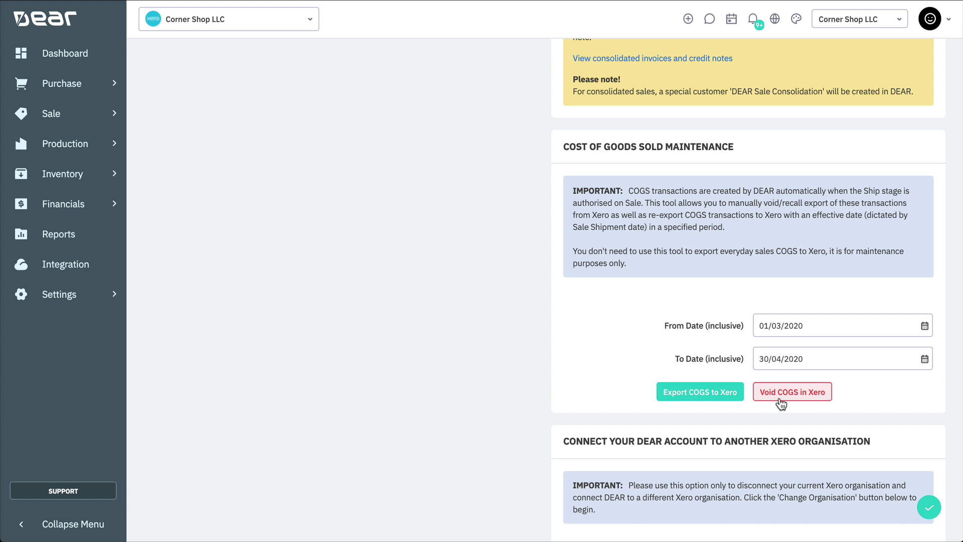
pyautogui.scroll(-5, 780, 404)
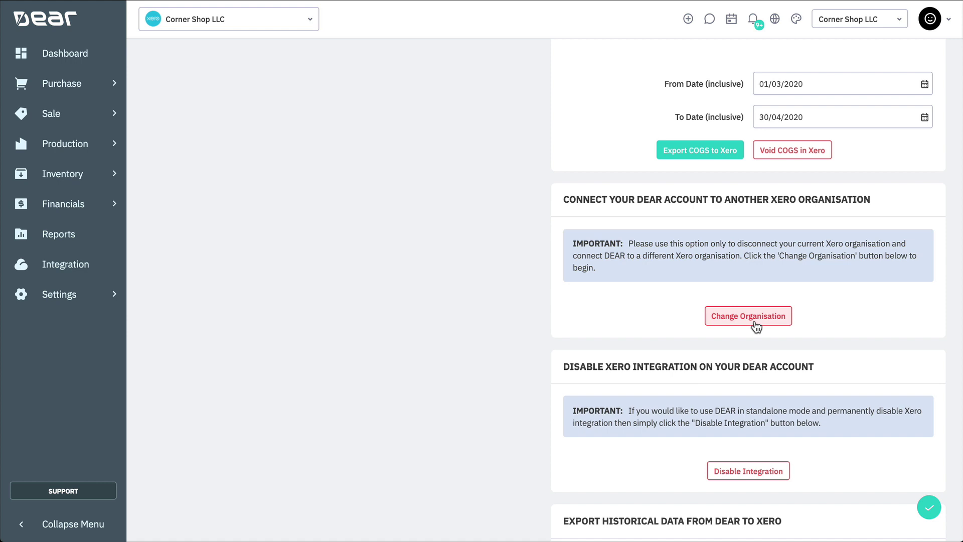
pyautogui.scroll(-4, 832, 442)
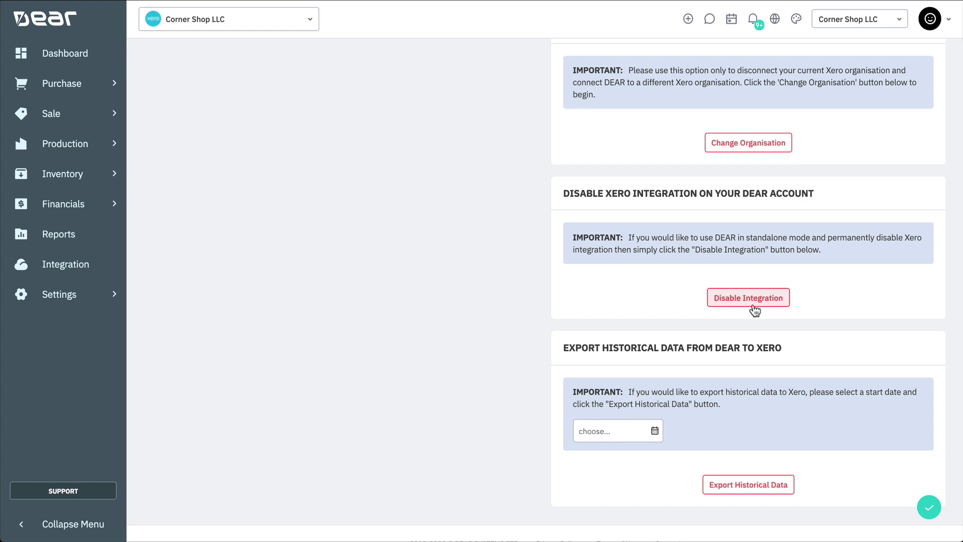
# Set the Export Historical Data start date to 1 December 2019
pyautogui.scroll(-1, 733, 331)
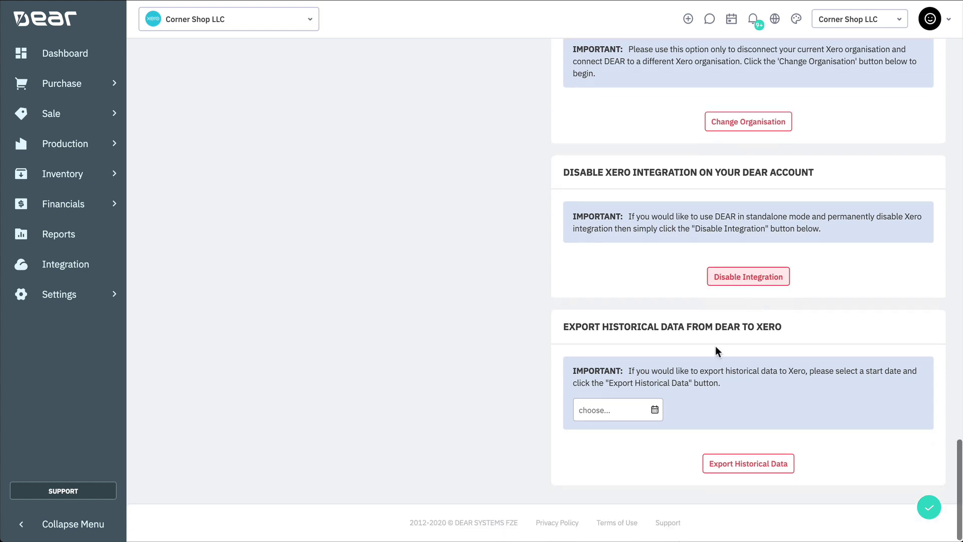
pyautogui.click(655, 410)
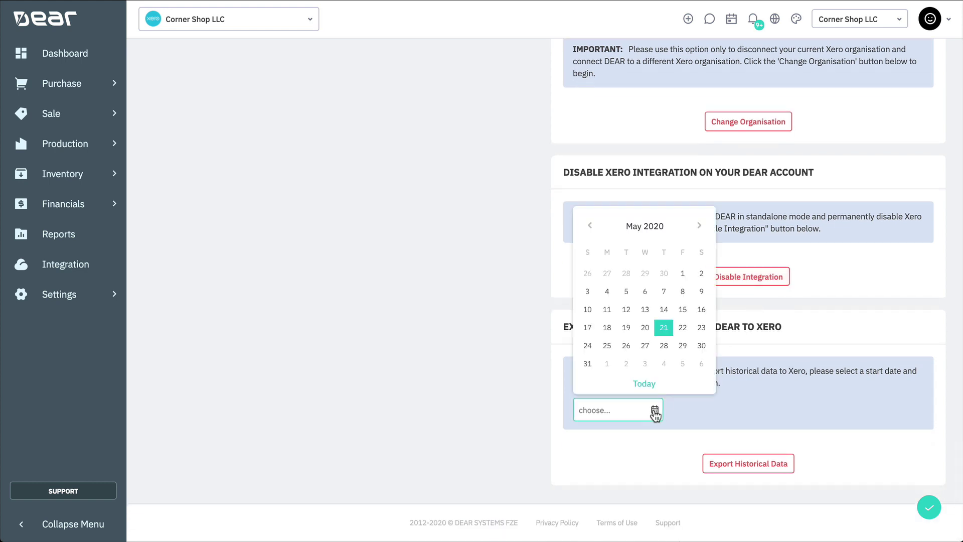
pyautogui.click(592, 227)
pyautogui.click(591, 227)
pyautogui.click(592, 226)
pyautogui.click(592, 227)
pyautogui.click(592, 227)
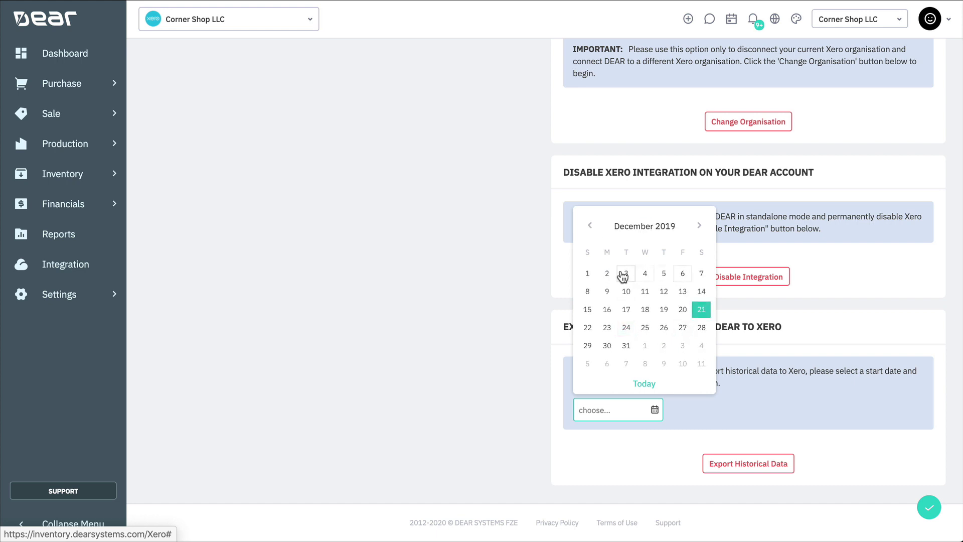
pyautogui.click(588, 274)
pyautogui.click(596, 460)
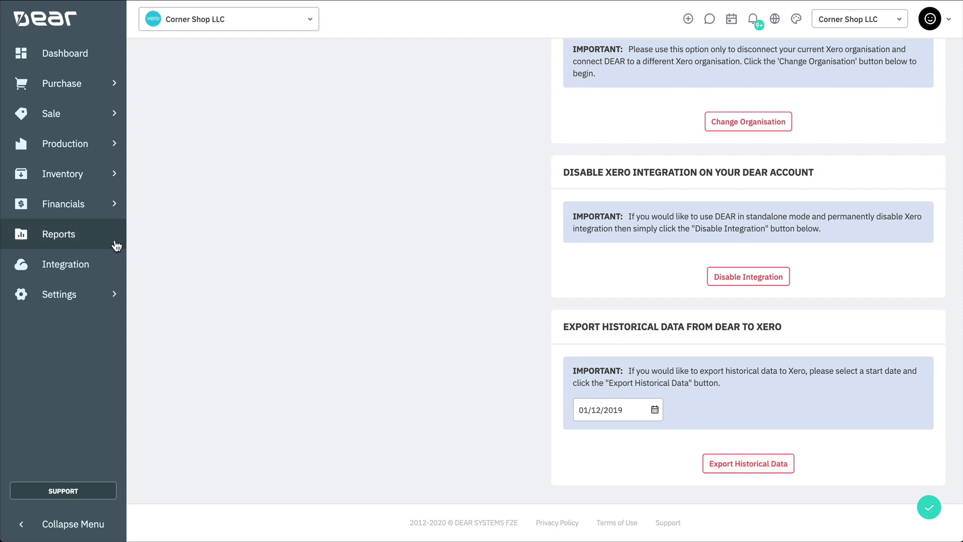
# Run the Reconciliation with Xero financial report for This Month, 01/05/2020–31/05/2020
pyautogui.click(97, 242)
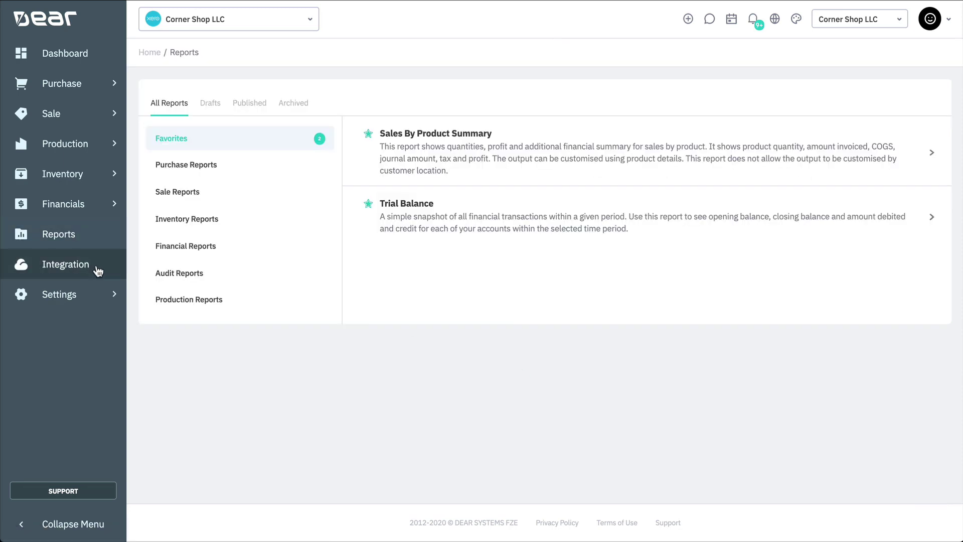
pyautogui.click(234, 253)
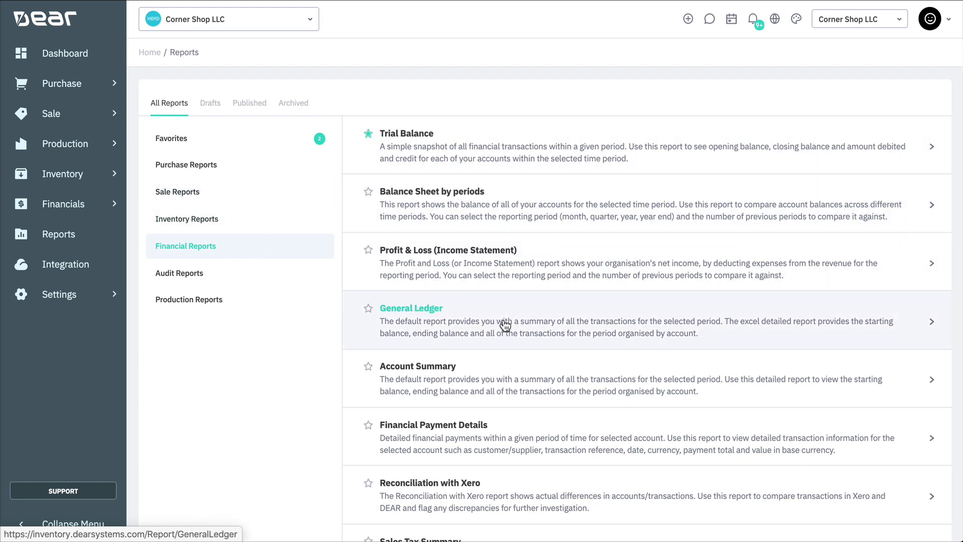
pyautogui.click(514, 485)
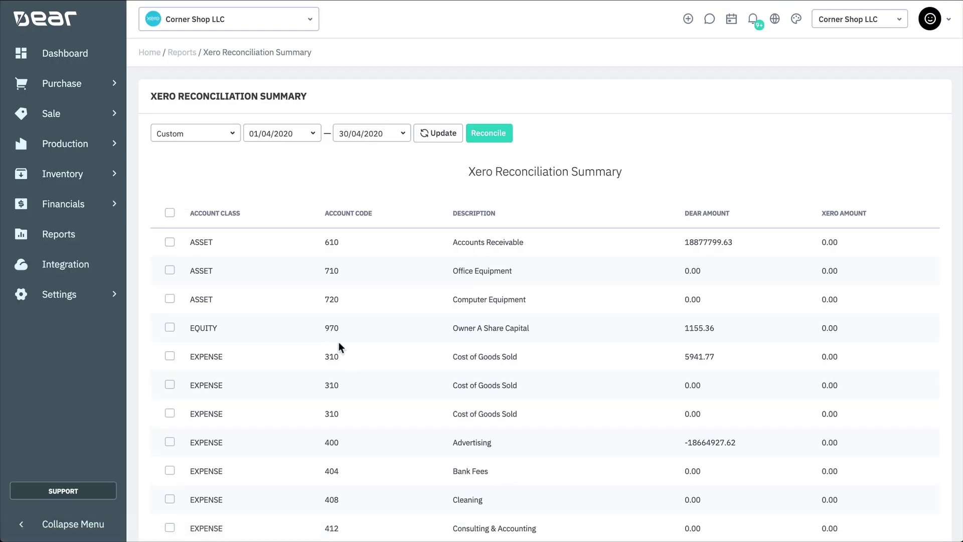
pyautogui.click(233, 134)
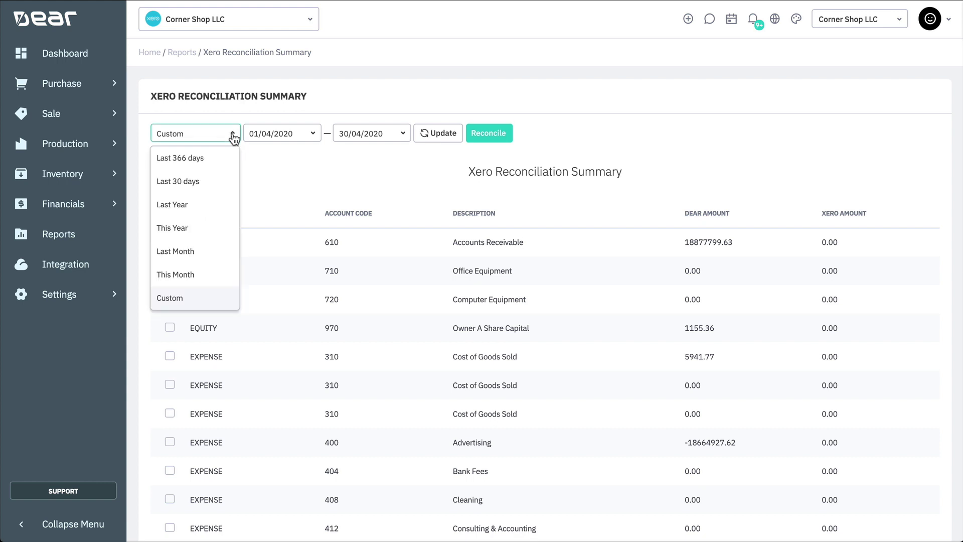
pyautogui.click(186, 274)
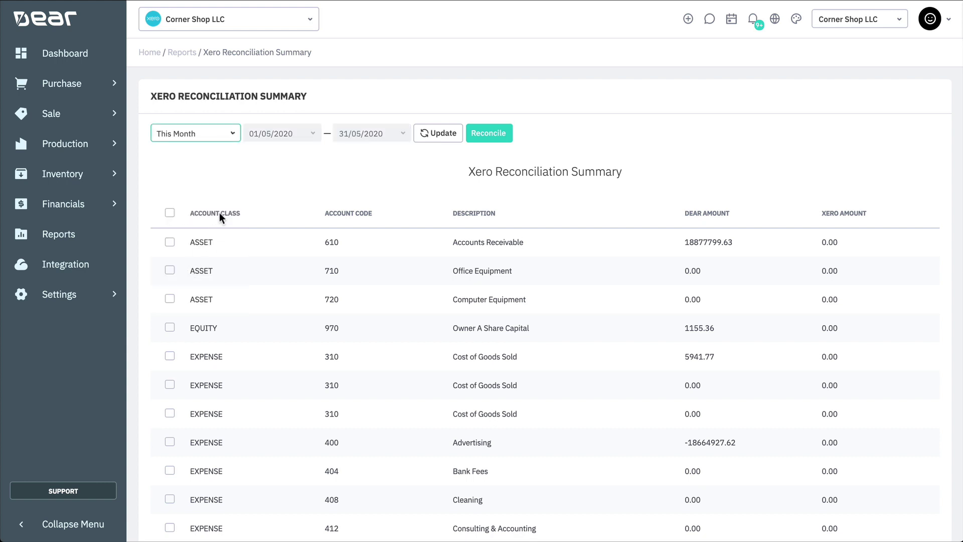
pyautogui.click(423, 134)
# Mark the Cost of Goods Sold row in the reconciliation summary
pyautogui.scroll(-2, 422, 132)
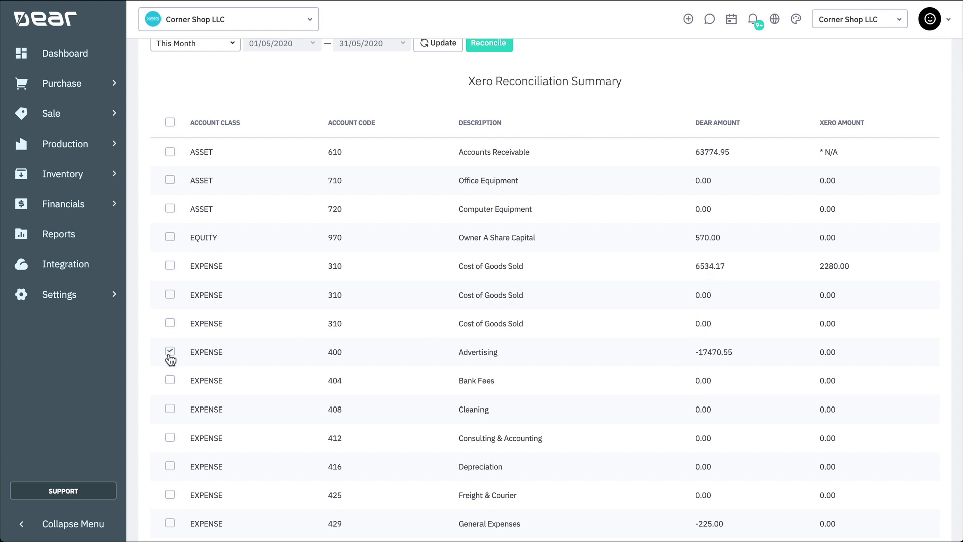
pyautogui.click(170, 266)
pyautogui.scroll(2, 310, 296)
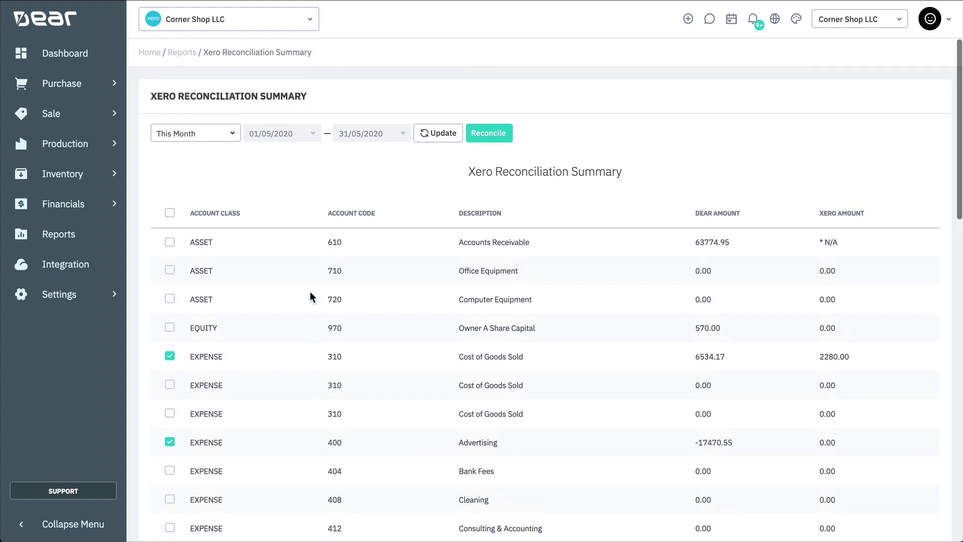